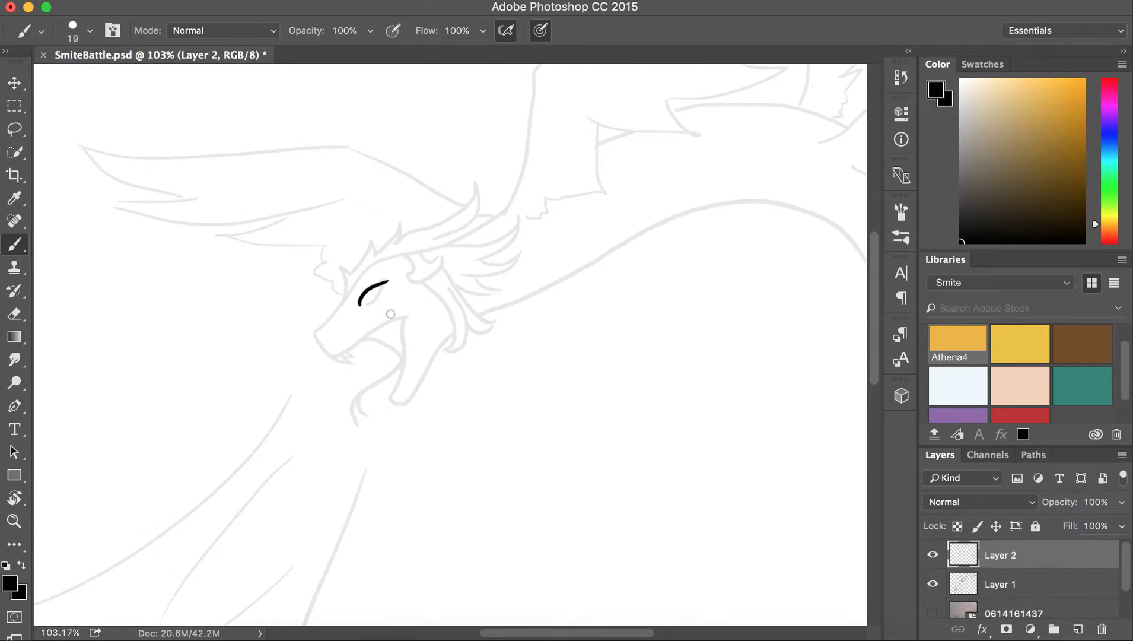
Lay down brush strokes on the central figure, undoing several misplaced ones.
drag(342, 360, 422, 252)
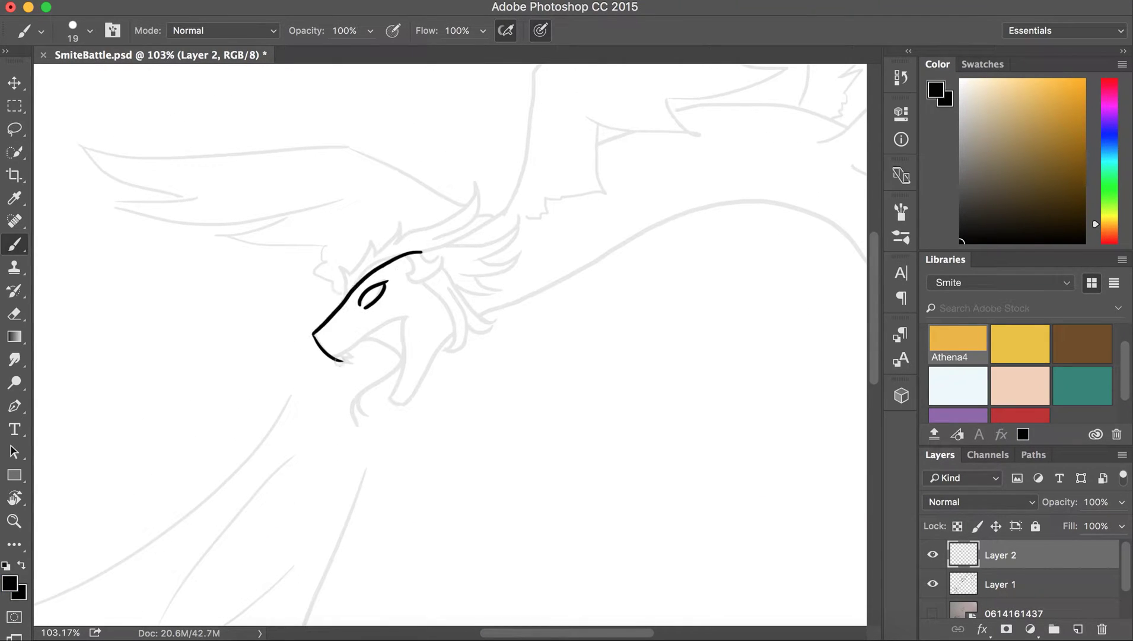
mouse_move(339, 360)
mouse_down()
mouse_move(423, 309)
mouse_move(387, 405)
mouse_move(475, 326)
mouse_up()
drag(360, 342, 406, 382)
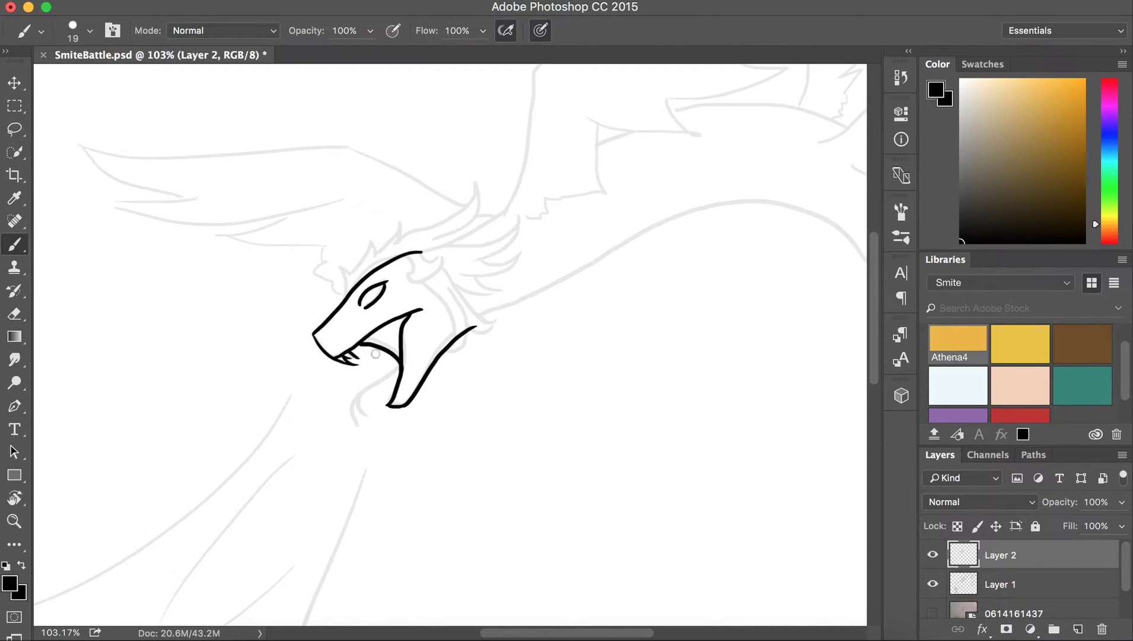
mouse_move(354, 274)
mouse_down()
mouse_move(392, 249)
mouse_move(410, 275)
mouse_move(439, 261)
mouse_move(428, 279)
mouse_move(466, 356)
mouse_up()
key(ctrl+z)
mouse_move(425, 279)
mouse_down()
mouse_move(466, 356)
mouse_move(455, 359)
mouse_up()
key(ctrl+z)
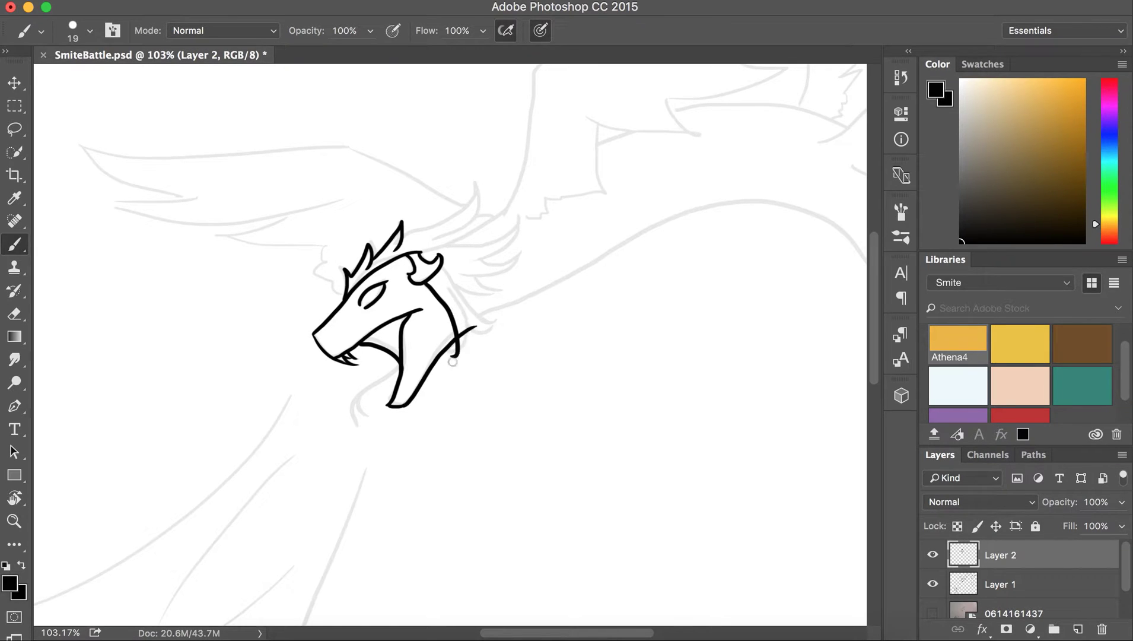
drag(457, 288, 469, 356)
drag(444, 269, 504, 321)
key(ctrl+z)
mouse_move(441, 269)
mouse_down()
mouse_move(507, 314)
mouse_move(494, 327)
mouse_up()
key(e)
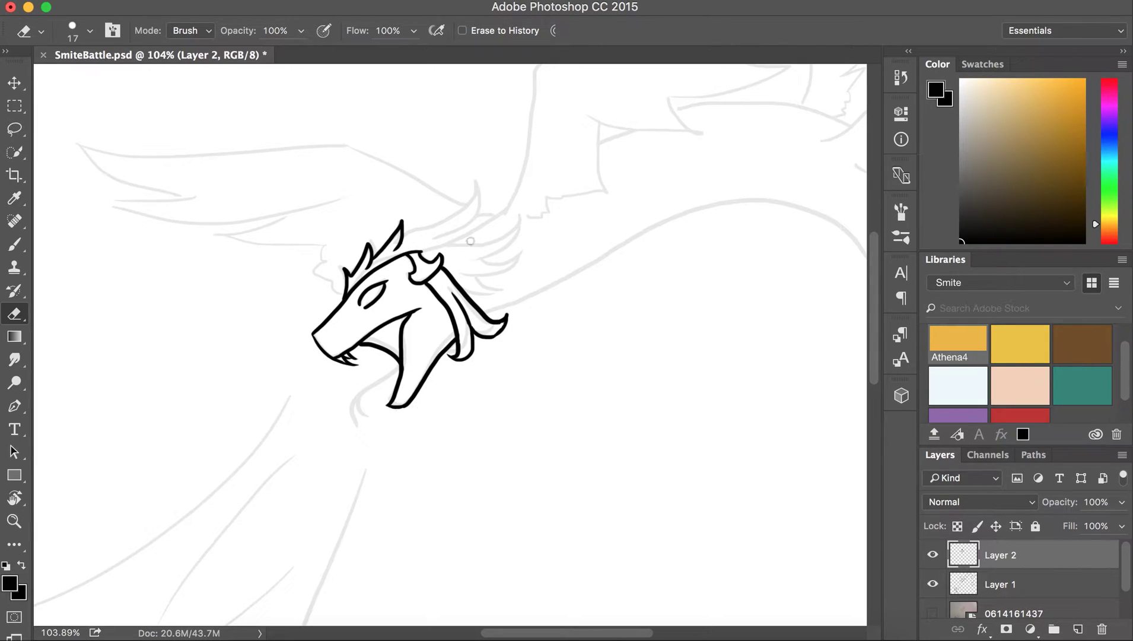
Paint sweeping strokes from the upper right toward the figure, alternating with the eraser.
key(b)
drag(416, 259, 515, 196)
scroll(496, 254, down, 2)
scroll(493, 257, up, 2)
mouse_move(427, 350)
mouse_down()
mouse_move(443, 231)
mouse_move(641, 127)
mouse_up()
key(e)
key(b)
drag(778, 125, 512, 221)
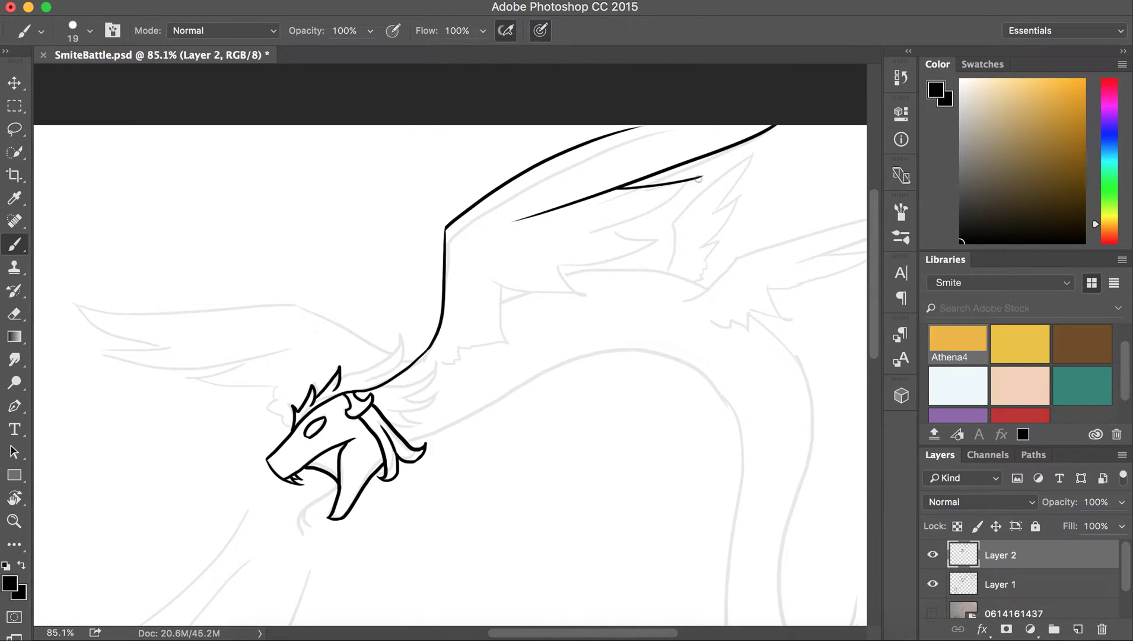
mouse_move(703, 176)
mouse_down()
mouse_move(586, 227)
mouse_move(557, 259)
mouse_move(603, 299)
mouse_up()
mouse_move(493, 273)
mouse_down()
mouse_move(604, 299)
mouse_move(527, 343)
mouse_up()
mouse_move(482, 324)
mouse_down()
mouse_move(517, 338)
mouse_move(447, 356)
mouse_up()
key(ctrl+z)
scroll(455, 343, up, 3)
key(e)
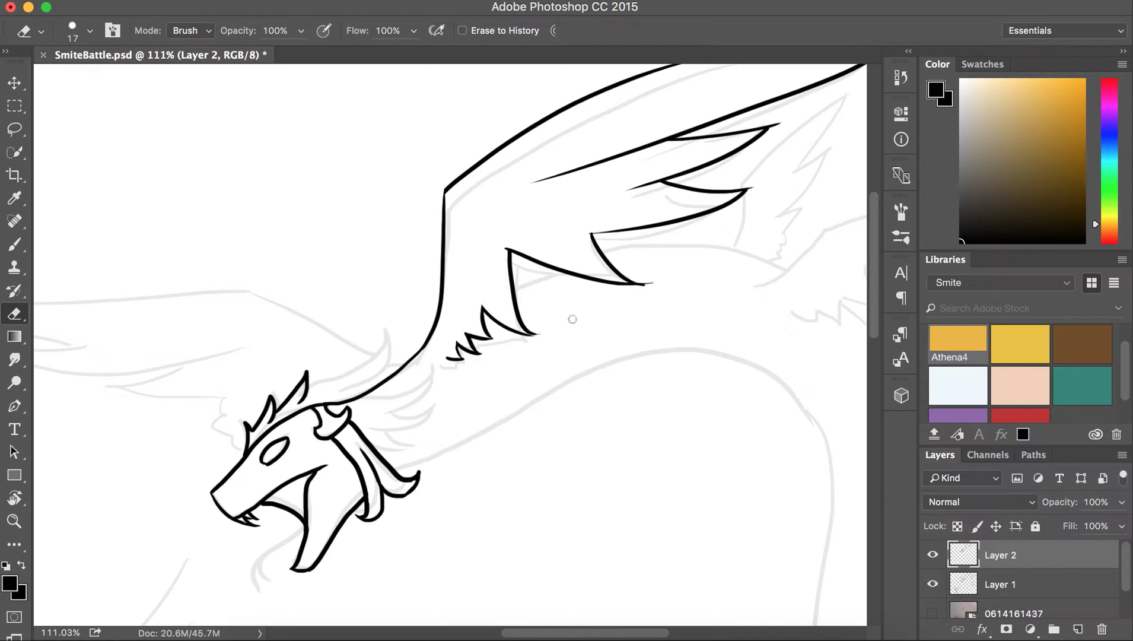
Paint short strokes around the figure's lower middle, then erase excess.
click(649, 284)
scroll(691, 264, right, 2)
scroll(703, 232, up, 3)
scroll(706, 188, up, 3)
key(b)
scroll(514, 261, down, 2)
scroll(442, 305, up, 3)
drag(355, 359, 442, 305)
drag(415, 359, 475, 340)
scroll(448, 344, down, 3)
mouse_move(382, 342)
mouse_down()
mouse_move(434, 339)
mouse_move(456, 320)
mouse_up()
mouse_move(415, 356)
mouse_down()
mouse_move(460, 343)
mouse_move(410, 374)
mouse_move(450, 383)
mouse_up()
scroll(441, 359, up, 2)
key(e)
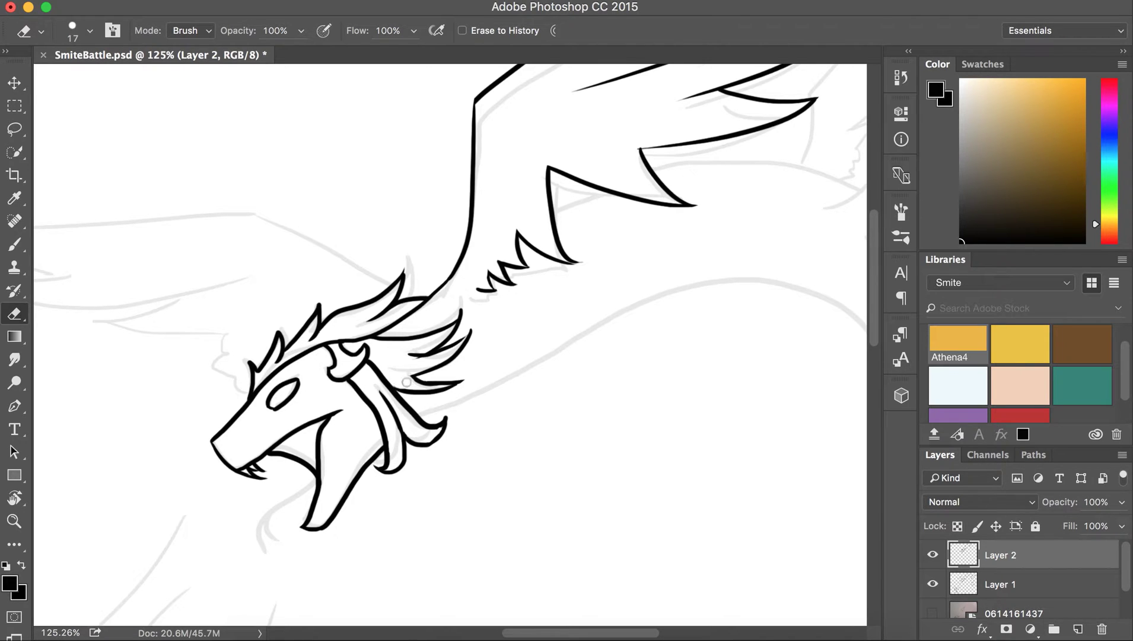
Paint long diagonal strokes on the right side and erase their overspill.
scroll(490, 332, down, 1)
scroll(451, 386, down, 3)
scroll(374, 461, up, 4)
scroll(303, 499, down, 2)
key(b)
drag(385, 254, 620, 483)
scroll(617, 488, down, 3)
drag(596, 278, 540, 487)
key(ctrl+z)
drag(585, 261, 559, 458)
key(e)
drag(586, 258, 600, 324)
drag(600, 285, 590, 374)
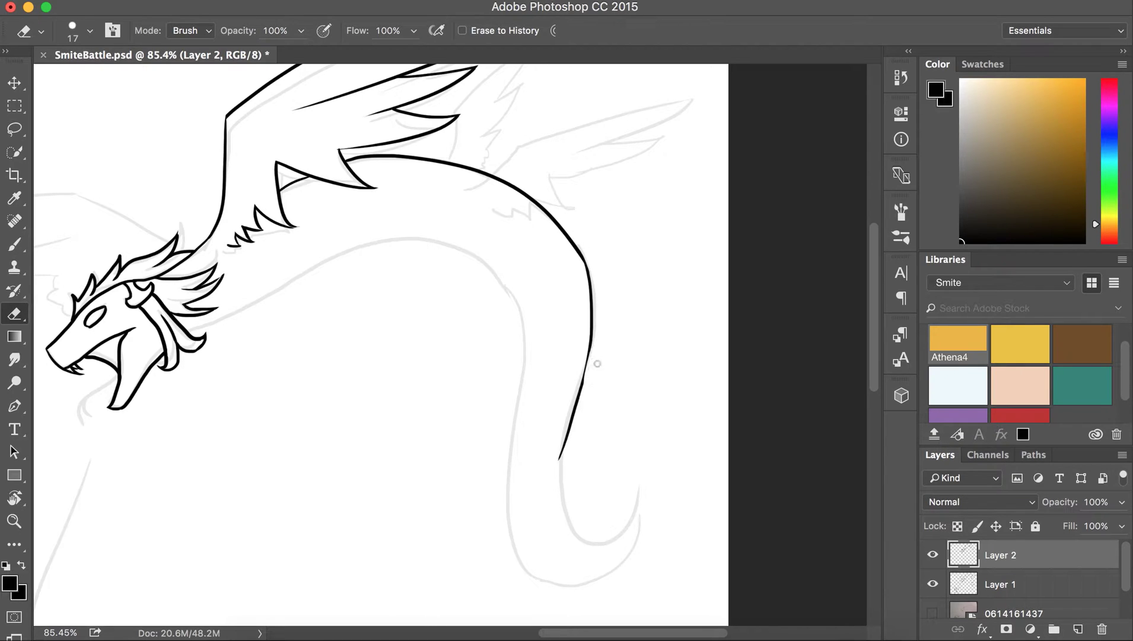
Add strokes along the bottom of the canvas, erasing and undoing stray marks.
key(b)
scroll(564, 450, down, 2)
drag(537, 434, 608, 461)
key(e)
key(b)
mouse_move(244, 332)
mouse_down()
mouse_move(507, 343)
mouse_move(498, 509)
mouse_move(600, 515)
mouse_up()
key(ctrl+z)
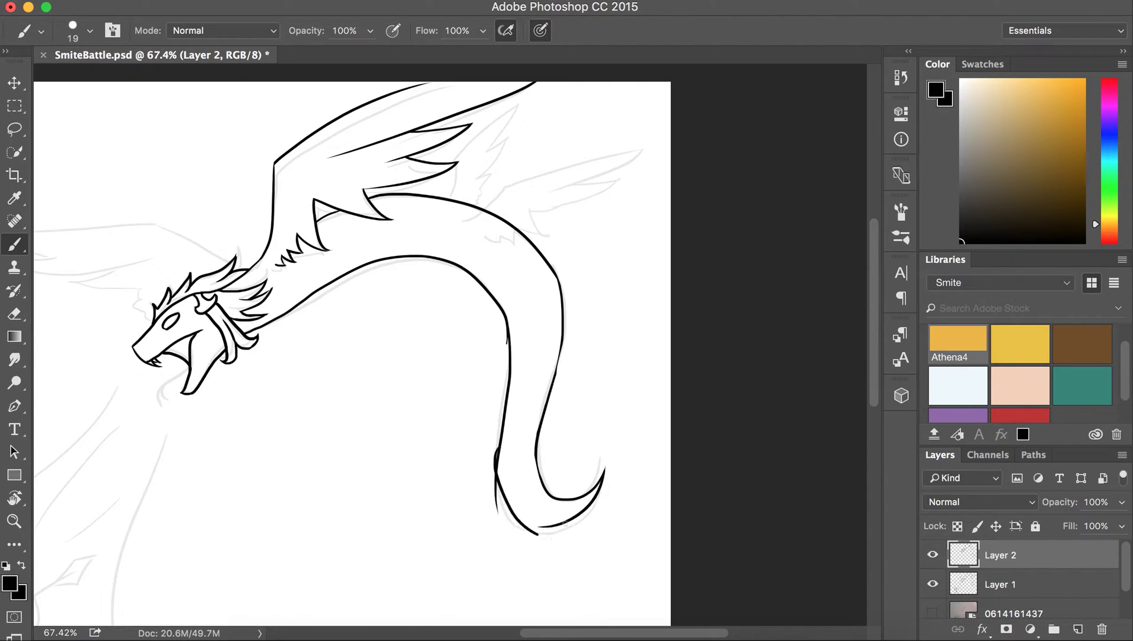
drag(496, 469, 549, 534)
drag(605, 469, 531, 525)
key(e)
scroll(491, 369, up, 3)
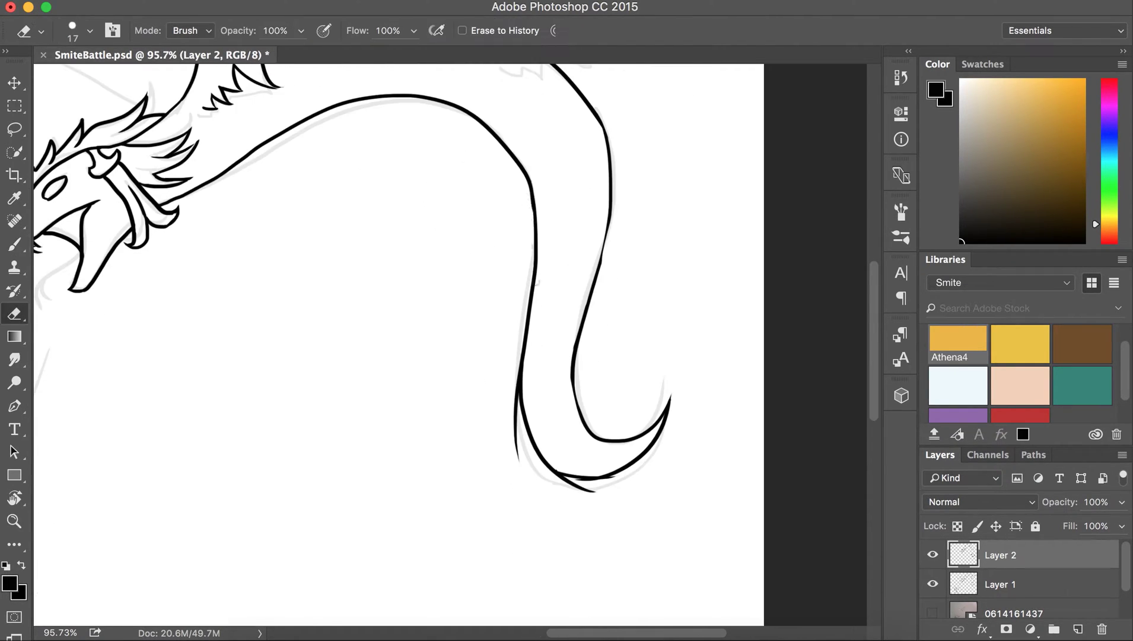
drag(520, 397, 546, 447)
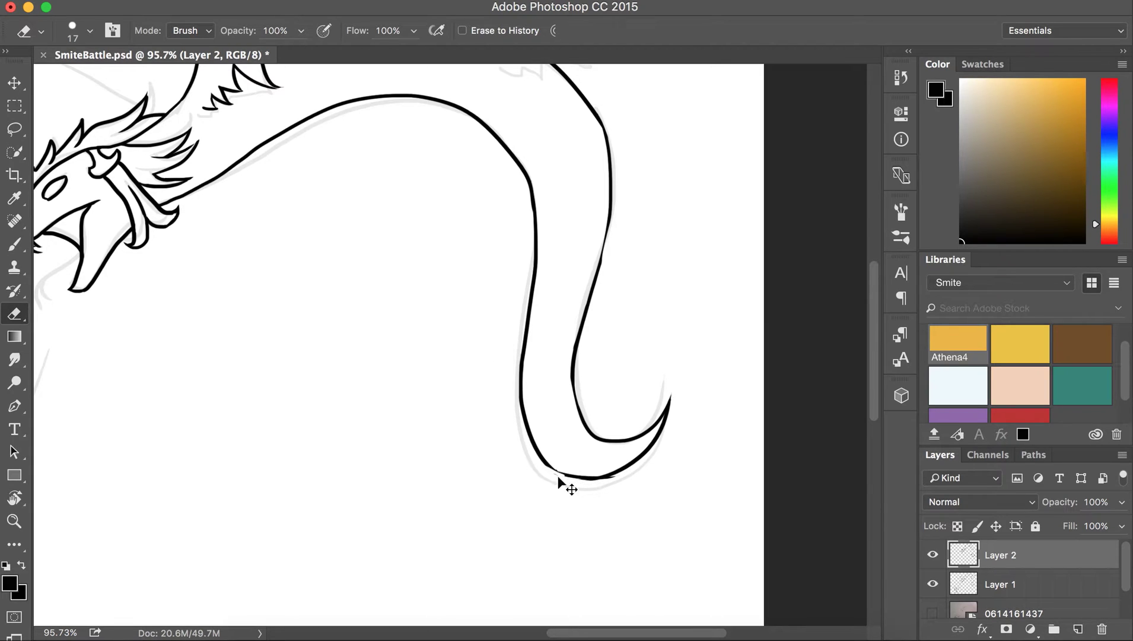
scroll(561, 471, down, 3)
Paint a horizontal stroke on the right and discard a second attempt.
key(b)
mouse_move(614, 278)
mouse_down()
mouse_move(708, 243)
mouse_move(664, 265)
mouse_move(715, 274)
mouse_up()
scroll(660, 209, up, 3)
key(e)
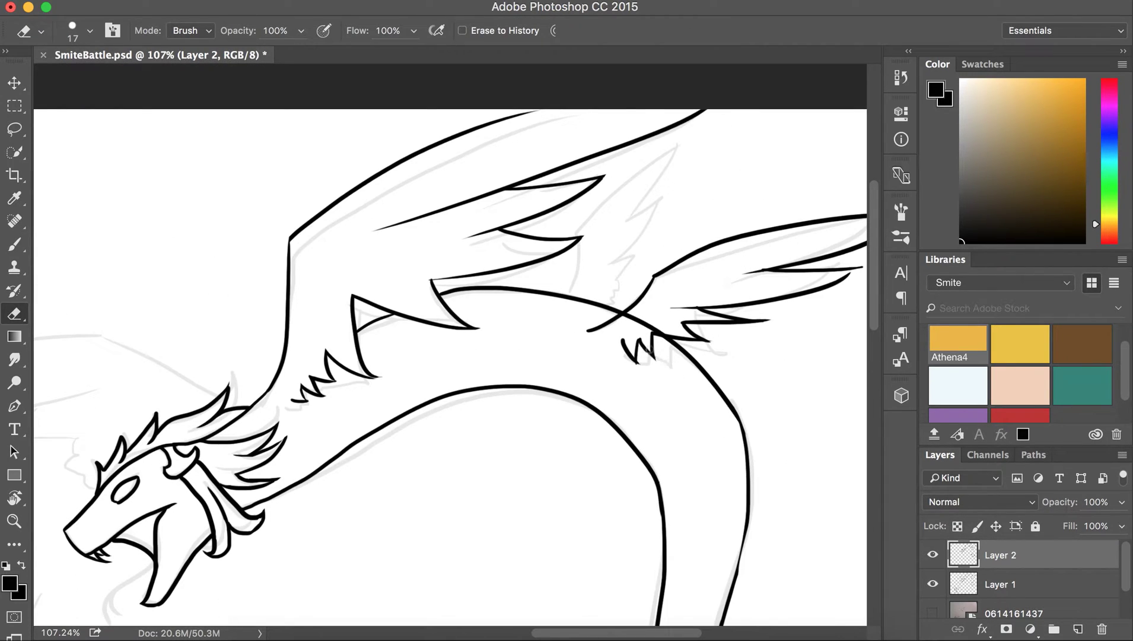
scroll(730, 338, right, 2)
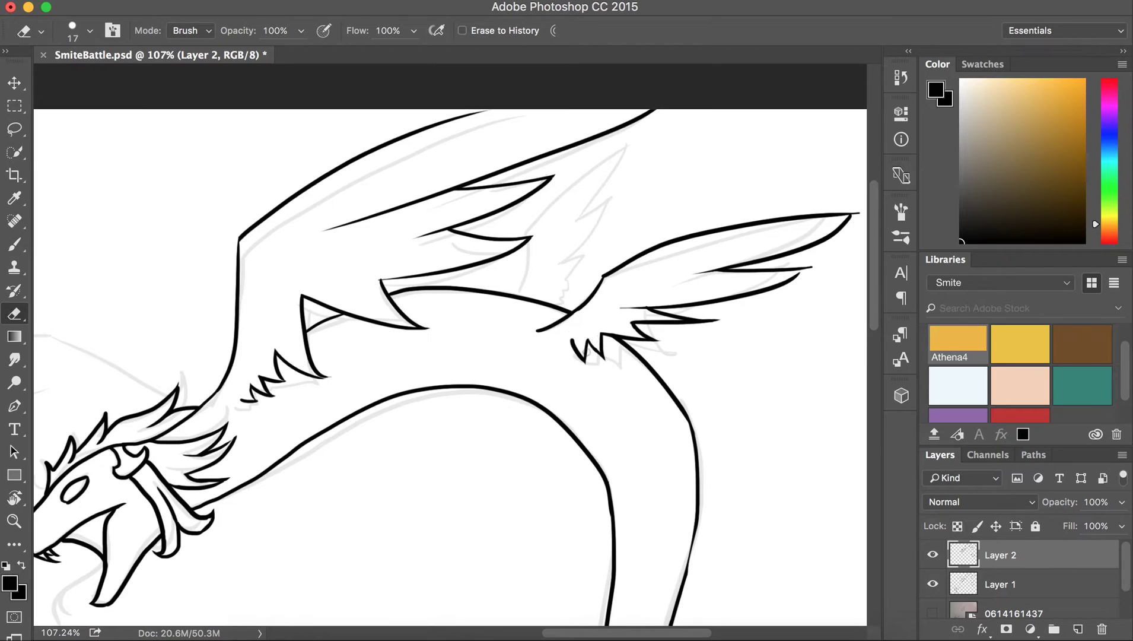
scroll(602, 309, right, 2)
scroll(602, 309, up, 1)
scroll(743, 311, down, 4)
key(b)
mouse_move(681, 216)
mouse_down()
mouse_move(617, 303)
mouse_move(644, 266)
mouse_move(632, 298)
mouse_up()
key(ctrl+z)
scroll(631, 299, up, 3)
scroll(611, 356, up, 1)
key(e)
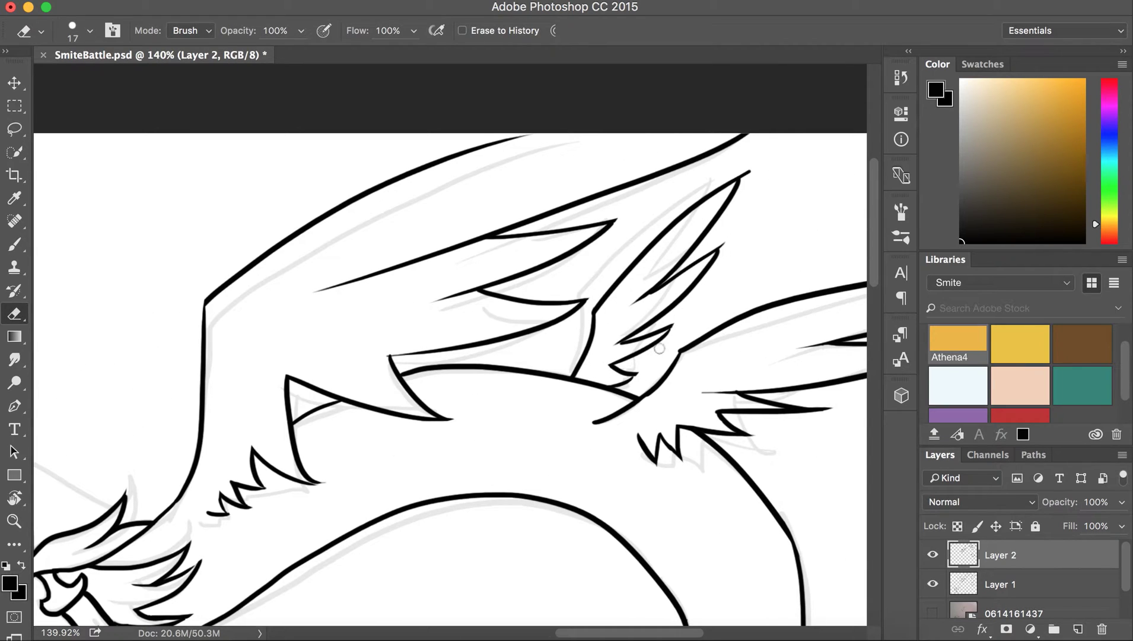
scroll(748, 185, down, 3)
scroll(731, 236, down, 2)
scroll(416, 250, up, 3)
Paint a run of parallel strokes across the left-centre of the canvas.
key(b)
scroll(521, 303, down, 2)
drag(586, 202, 273, 149)
scroll(415, 178, down, 1)
drag(295, 225, 368, 268)
drag(299, 257, 389, 266)
drag(321, 274, 433, 270)
drag(368, 290, 475, 278)
drag(412, 309, 485, 313)
scroll(453, 348, up, 3)
Erase stray paint on the upper left and centre.
key(e)
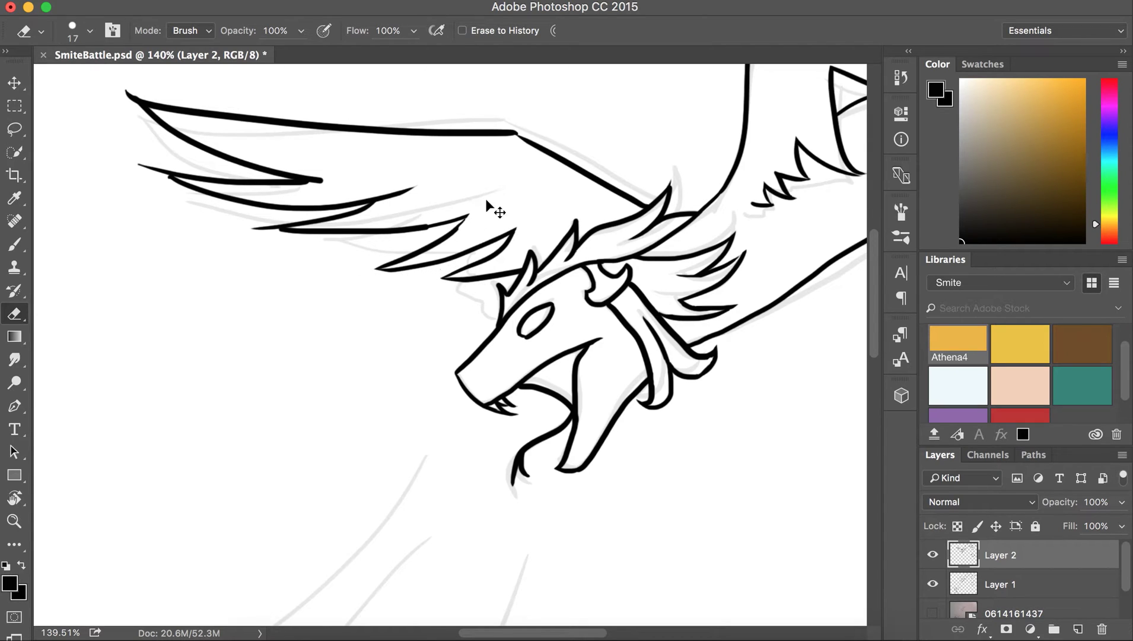
drag(491, 209, 456, 239)
drag(257, 230, 350, 236)
drag(416, 188, 384, 195)
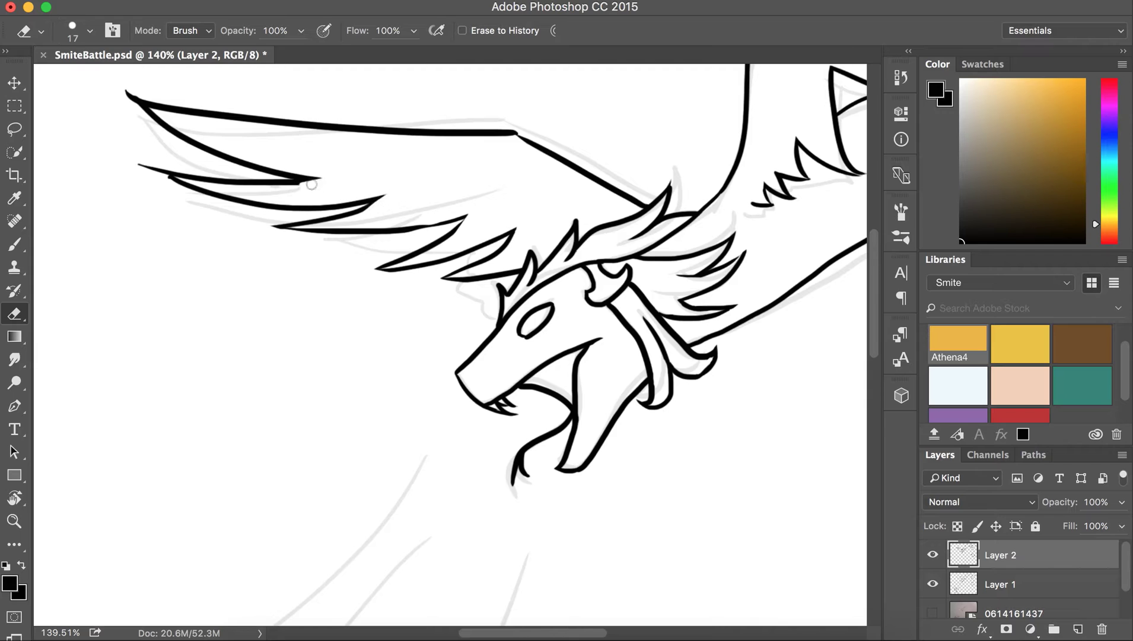
drag(144, 161, 178, 178)
scroll(165, 125, down, 5)
scroll(250, 386, up, 2)
scroll(249, 386, up, 2)
Paint vertical strokes in the lower-left area, redoing one attempt.
key(b)
mouse_move(222, 344)
mouse_down()
mouse_move(218, 398)
mouse_move(300, 409)
mouse_move(211, 431)
mouse_move(253, 507)
mouse_up()
key(ctrl+z)
mouse_move(244, 448)
mouse_down()
mouse_move(288, 508)
mouse_move(214, 561)
mouse_up()
mouse_move(237, 347)
mouse_down()
mouse_move(188, 413)
mouse_move(203, 493)
mouse_move(182, 504)
mouse_up()
drag(172, 474, 180, 514)
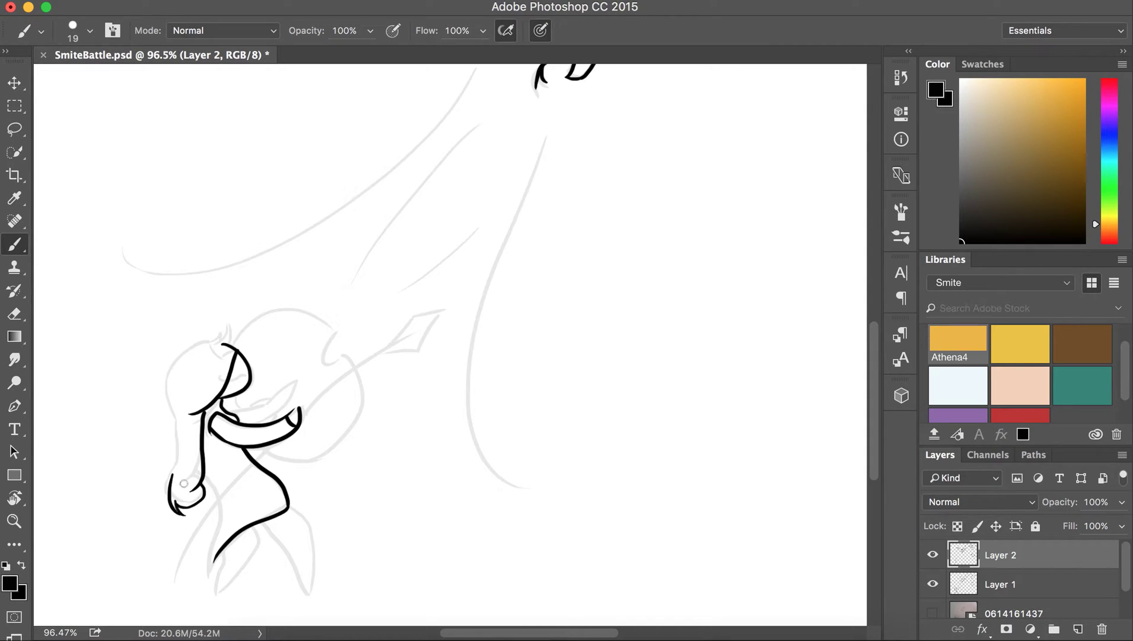
key(e)
drag(172, 474, 171, 493)
Refine the lower-left strokes, alternating between brush and eraser.
key(b)
drag(181, 428, 168, 493)
drag(225, 343, 172, 448)
key(e)
key(b)
drag(235, 345, 232, 326)
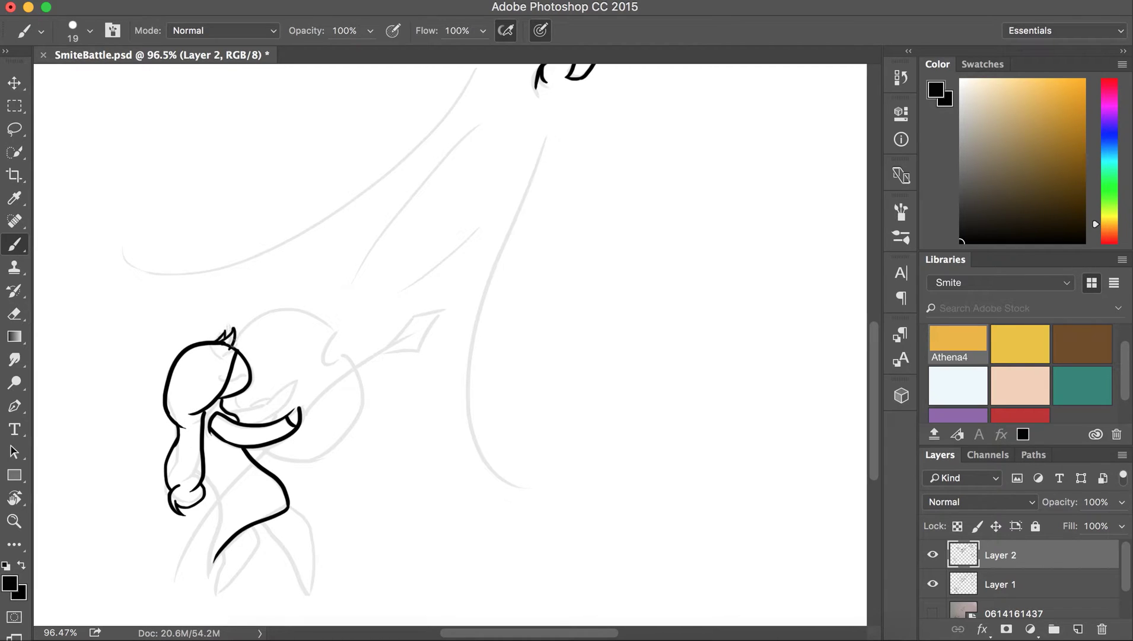
scroll(226, 356, up, 5)
key(e)
scroll(351, 307, down, 2)
Paint strokes down the lower middle of the canvas.
key(b)
scroll(356, 332, down, 2)
mouse_move(359, 365)
mouse_down()
mouse_move(398, 331)
mouse_move(347, 386)
mouse_move(415, 478)
mouse_up()
scroll(388, 387, down, 1)
mouse_move(356, 392)
mouse_down()
mouse_move(398, 477)
mouse_move(324, 463)
mouse_up()
drag(316, 419, 318, 478)
key(e)
Try further strokes on the left side, undoing two of them.
key(b)
drag(294, 332, 301, 453)
scroll(416, 255, up, 5)
scroll(415, 255, right, 4)
drag(255, 281, 287, 284)
key(ctrl+z)
mouse_move(281, 232)
mouse_down()
mouse_move(428, 248)
mouse_move(410, 256)
mouse_move(389, 377)
mouse_move(305, 381)
mouse_up()
key(ctrl+z)
key(ctrl+z)
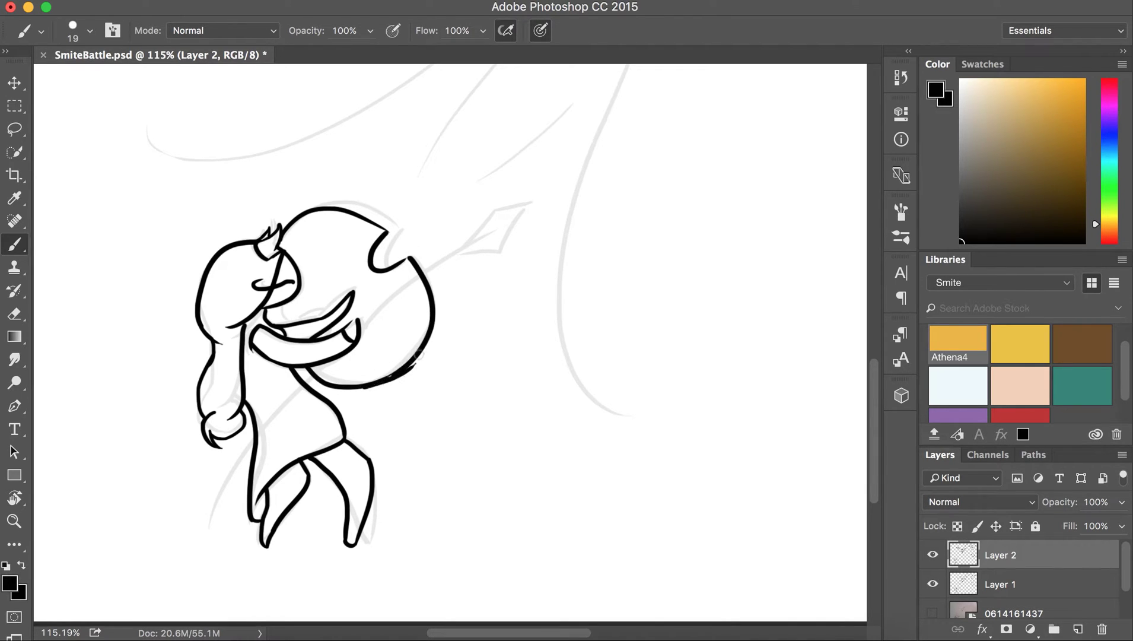
key(e)
Paint a short stroke near the centre and a long diagonal toward the lower left.
key(b)
mouse_move(276, 307)
mouse_down()
mouse_move(310, 330)
mouse_move(349, 317)
mouse_move(486, 207)
mouse_up()
key(ctrl+z)
key(e)
key(b)
mouse_move(430, 252)
mouse_down()
mouse_move(500, 193)
mouse_move(478, 243)
mouse_up()
drag(326, 365, 224, 528)
key(e)
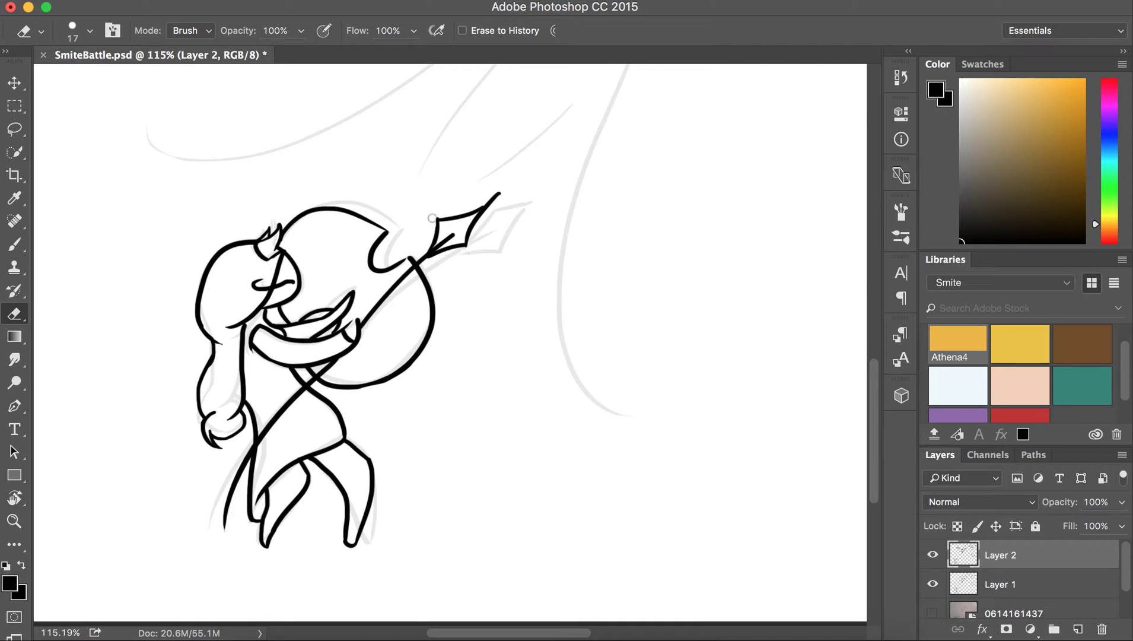
scroll(435, 265, up, 2)
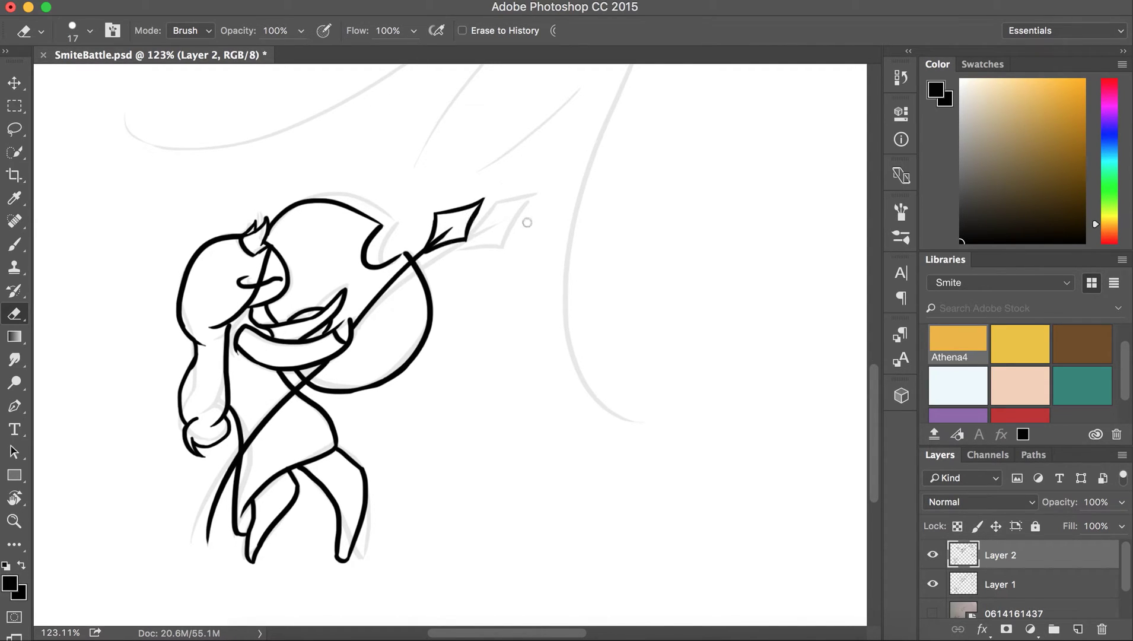
scroll(533, 225, down, 5)
Paint two long strokes running down and to the left.
key(b)
mouse_move(429, 255)
mouse_down()
mouse_move(363, 427)
mouse_move(403, 490)
mouse_up()
drag(372, 239, 160, 344)
key(e)
scroll(267, 356, up, 3)
scroll(309, 474, down, 4)
Add a new layer and select a layer in the right-hand panels.
click(932, 584)
click(997, 583)
click(1078, 629)
click(1082, 385)
scroll(445, 296, up, 2)
Resize the brush and paint broad strokes across the upper right.
key(b)
click(89, 31)
mouse_move(433, 237)
mouse_down()
mouse_move(424, 276)
mouse_move(431, 225)
mouse_up()
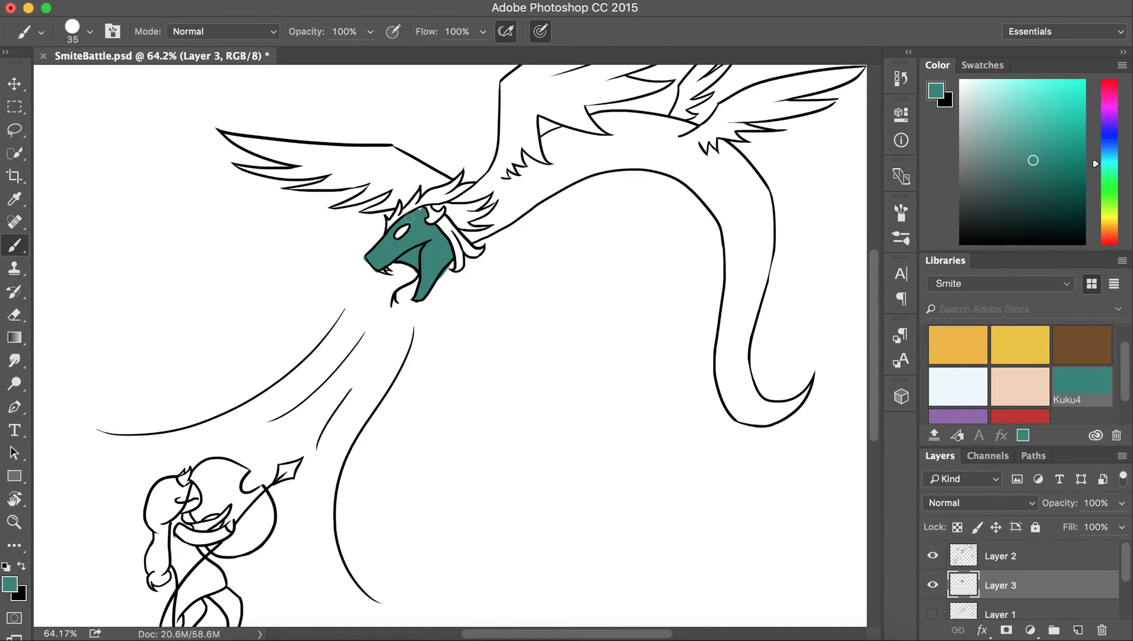
mouse_move(511, 189)
mouse_down()
mouse_move(482, 233)
mouse_move(633, 151)
mouse_up()
mouse_move(564, 165)
mouse_down()
mouse_move(475, 195)
mouse_move(507, 204)
mouse_move(454, 201)
mouse_move(676, 154)
mouse_move(553, 143)
mouse_move(749, 240)
mouse_move(735, 371)
mouse_up()
mouse_move(747, 202)
mouse_down()
mouse_move(760, 350)
mouse_move(741, 360)
mouse_move(774, 418)
mouse_move(813, 383)
mouse_up()
drag(765, 296, 727, 151)
mouse_move(754, 219)
mouse_down()
mouse_move(635, 116)
mouse_move(691, 125)
mouse_move(703, 154)
mouse_move(668, 145)
mouse_up()
scroll(682, 142, up, 2)
mouse_move(652, 199)
mouse_down()
mouse_move(676, 166)
mouse_move(721, 145)
mouse_up()
scroll(712, 148, up, 3)
Erase excess paint across the upper and lower right.
key(e)
scroll(444, 93, down, 3)
mouse_move(444, 93)
mouse_down()
mouse_move(522, 169)
mouse_move(529, 240)
mouse_up()
drag(616, 228, 599, 308)
drag(537, 499, 632, 516)
drag(689, 439, 685, 475)
drag(608, 466, 578, 410)
scroll(593, 356, up, 10)
Add two small strokes near the top centre while panning the view.
key(b)
scroll(505, 267, left, 5)
key(e)
key(b)
drag(469, 216, 463, 243)
scroll(463, 238, up, 3)
scroll(457, 267, up, 3)
scroll(456, 267, right, 2)
mouse_move(459, 178)
mouse_down()
mouse_move(454, 294)
mouse_move(555, 178)
mouse_up()
scroll(451, 267, down, 3)
scroll(451, 267, left, 2)
key(e)
scroll(463, 327, down, 2)
scroll(475, 386, down, 3)
scroll(475, 385, left, 2)
Pick a library swatch and paint strokes on a new layer.
key(b)
click(957, 415)
key(ctrl+shift+alt+n)
drag(392, 302, 401, 293)
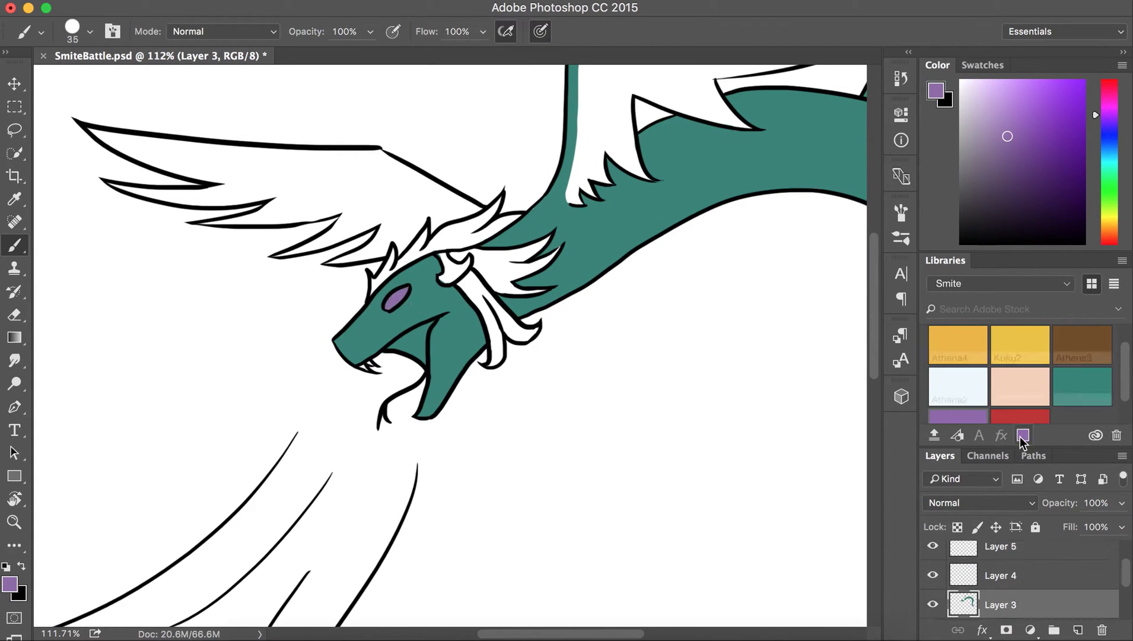
click(1082, 386)
mouse_move(487, 208)
mouse_down()
mouse_move(380, 148)
mouse_move(207, 144)
mouse_up()
key(e)
Choose another swatch, add a layer and paint strokes on the figure.
click(1036, 581)
click(1009, 546)
click(1020, 344)
key(b)
mouse_move(392, 268)
mouse_down()
mouse_move(417, 252)
mouse_move(372, 290)
mouse_move(421, 243)
mouse_move(501, 199)
mouse_move(454, 266)
mouse_move(511, 332)
mouse_move(498, 362)
mouse_up()
click(1020, 415)
click(1078, 630)
drag(472, 264, 558, 240)
drag(492, 285, 537, 294)
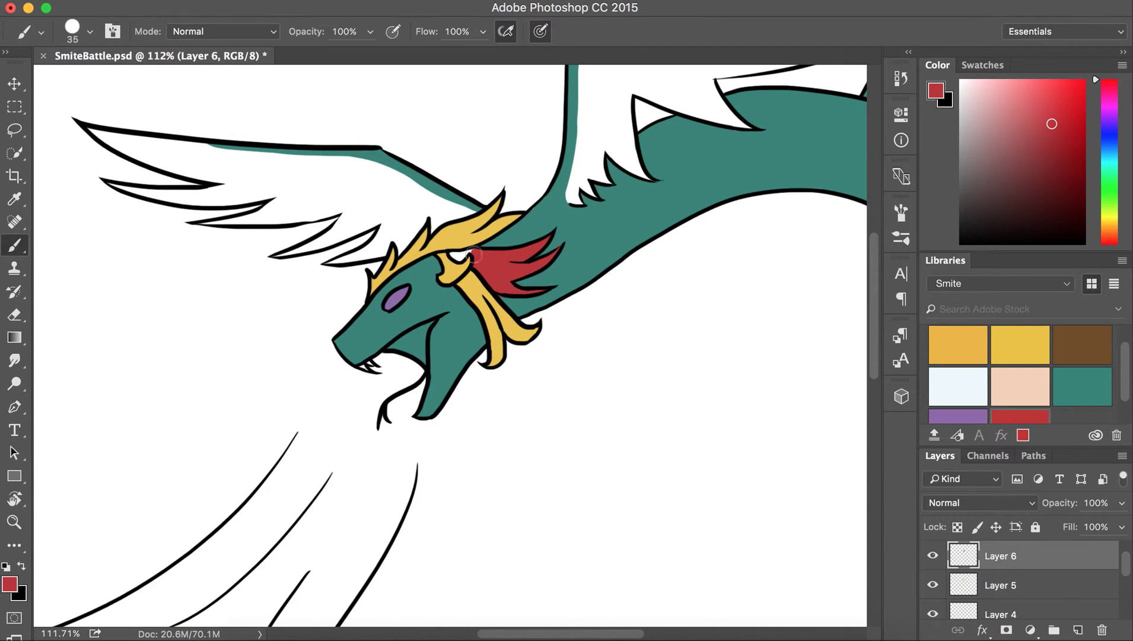
Paint a run of strokes across the figure's middle and lower body.
scroll(537, 294, up, 5)
scroll(537, 294, right, 4)
drag(593, 142, 516, 228)
drag(795, 134, 442, 267)
drag(546, 243, 670, 267)
mouse_move(582, 267)
mouse_down()
mouse_move(458, 293)
mouse_move(648, 274)
mouse_up()
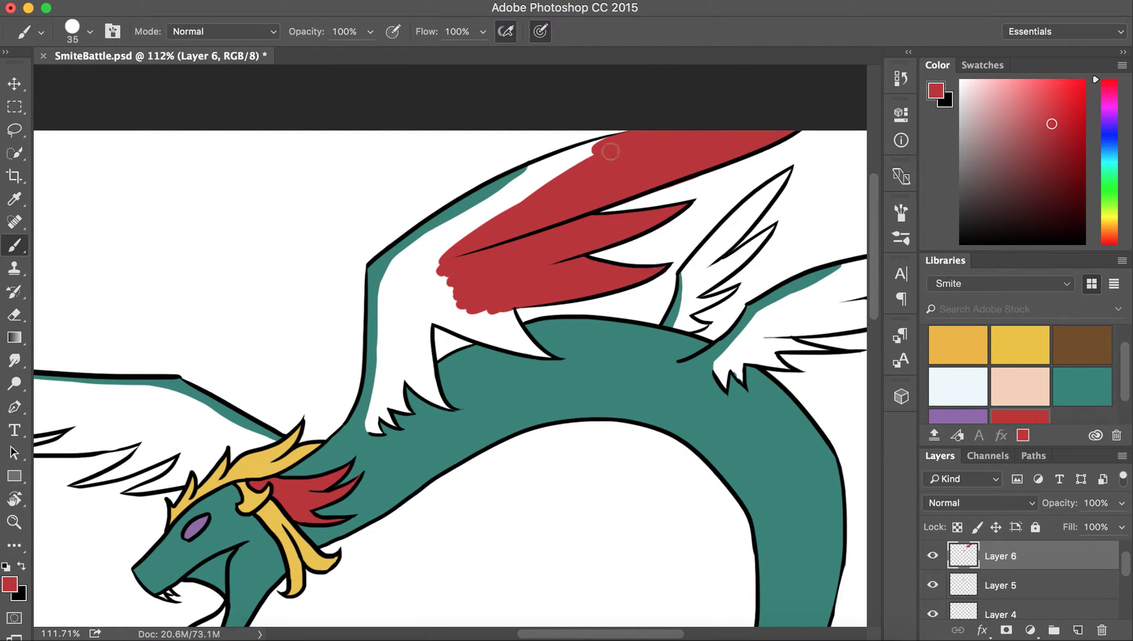
drag(611, 152, 485, 309)
drag(406, 290, 436, 396)
mouse_move(428, 350)
mouse_down()
mouse_move(594, 146)
mouse_move(386, 297)
mouse_move(365, 433)
mouse_up()
drag(409, 403, 386, 431)
drag(1002, 556, 1027, 588)
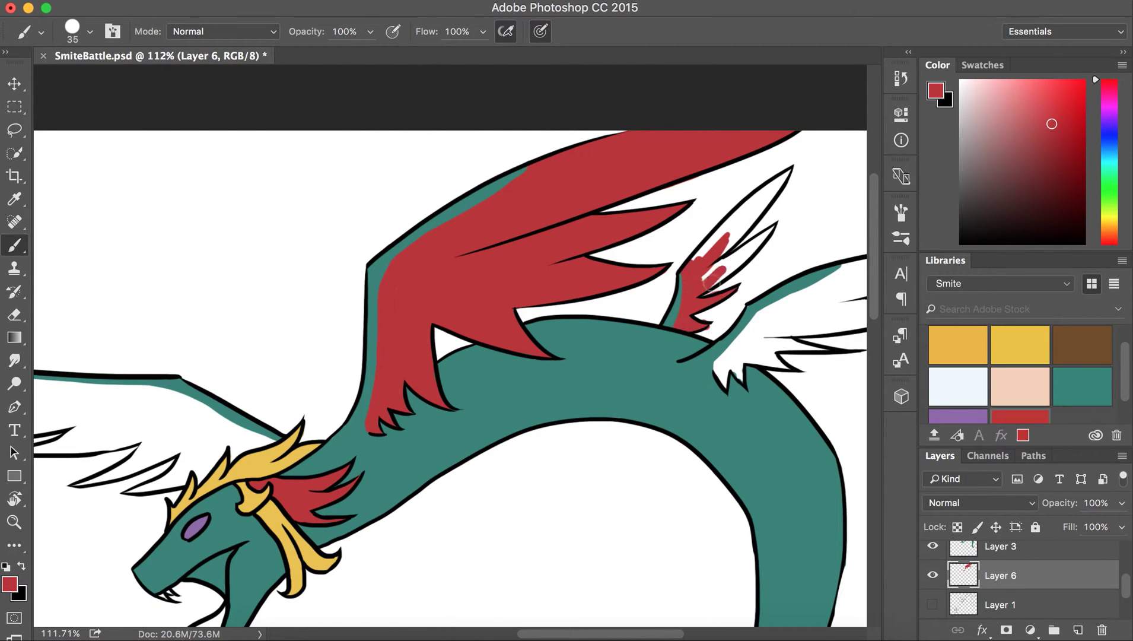
mouse_move(709, 279)
mouse_down()
mouse_move(786, 175)
mouse_move(700, 261)
mouse_up()
Paint strokes extending to the right, then step up a layer.
key(e)
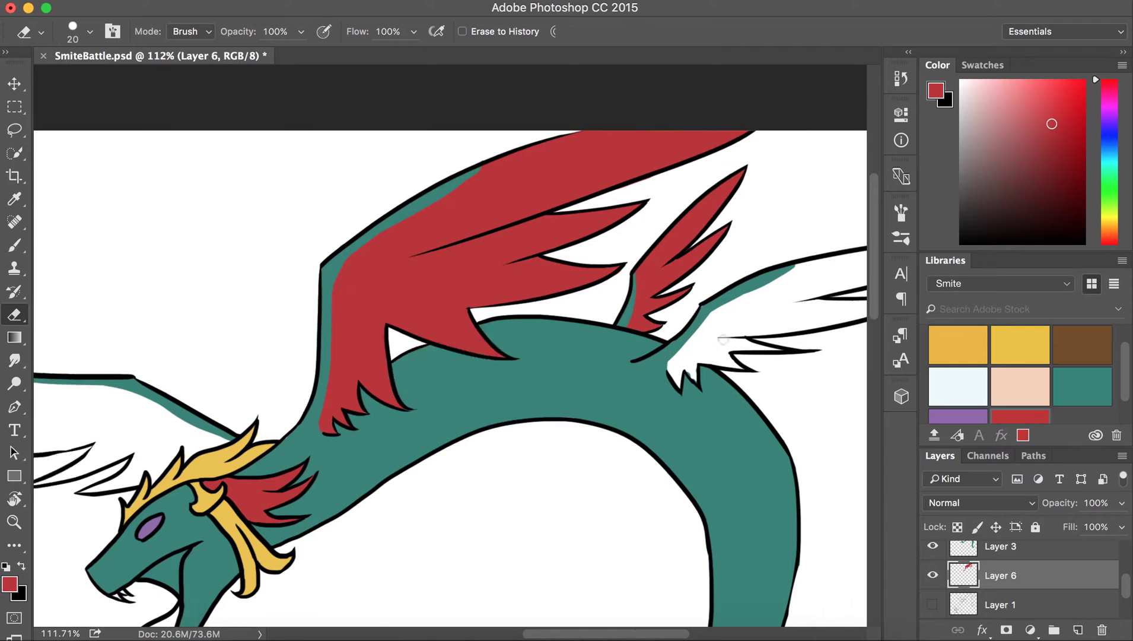
scroll(757, 292, right, 5)
key(b)
drag(611, 326, 804, 261)
drag(712, 297, 858, 246)
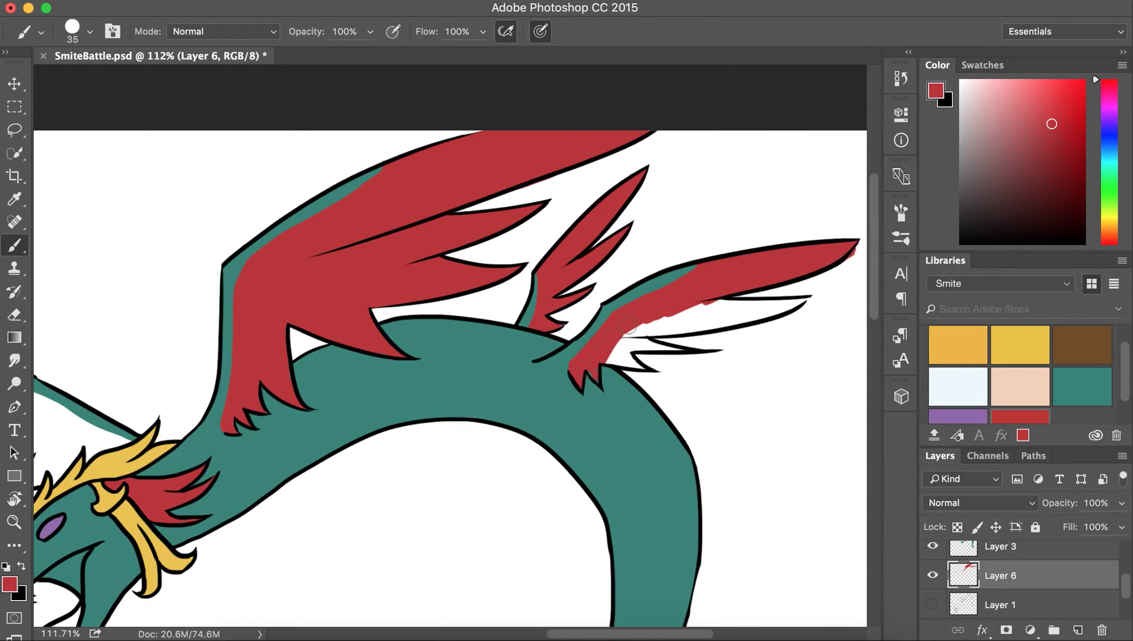
mouse_move(629, 327)
mouse_down()
mouse_move(807, 300)
mouse_move(660, 339)
mouse_up()
key(e)
key(alt+bracketright)
key(ctrl+z)
Drop to the layer below to paint a stroke, then return above.
click(980, 564)
scroll(528, 318, left, 5)
scroll(474, 327, left, 2)
key(alt+bracketleft)
key(b)
drag(451, 267, 558, 185)
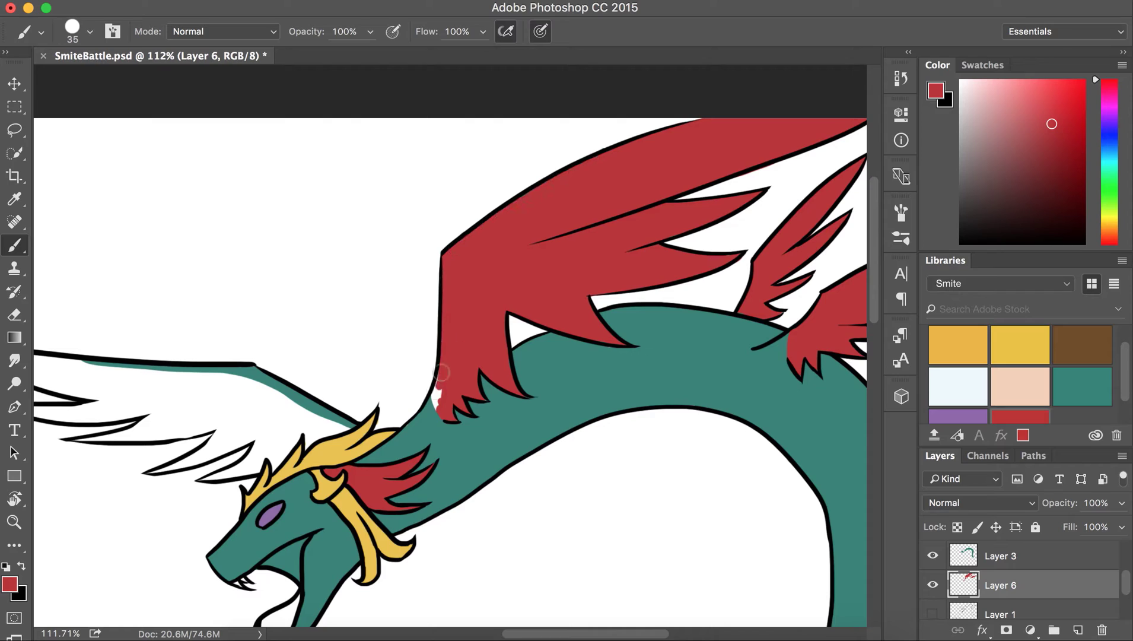
key(alt+bracketright)
key(e)
scroll(386, 309, left, 5)
scroll(328, 243, down, 3)
Erase and repaint strokes on the lower layer before moving back up.
key(alt+bracketleft)
mouse_move(482, 256)
mouse_down()
mouse_move(575, 288)
mouse_move(190, 208)
mouse_move(356, 249)
mouse_up()
key(b)
mouse_move(296, 273)
mouse_down()
mouse_move(422, 233)
mouse_move(489, 261)
mouse_move(216, 279)
mouse_up()
key(e)
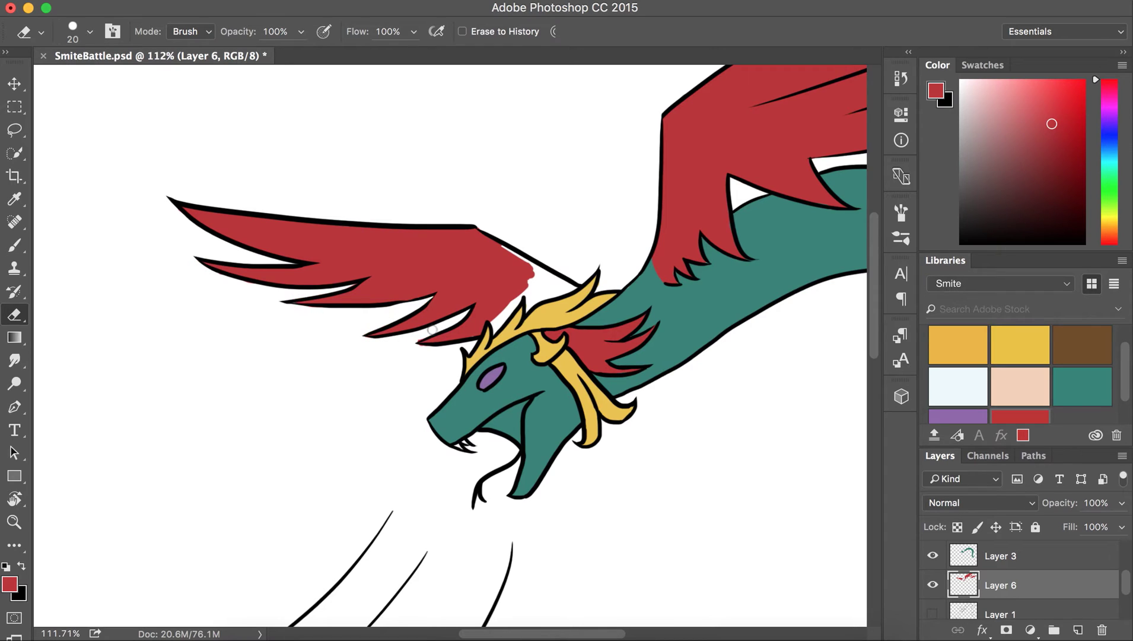
key(b)
key(e)
key(alt+bracketright)
scroll(655, 119, down, 3)
scroll(655, 119, up, 3)
Reset to default colours and paint small strokes on the upper layer.
click(605, 262)
click(1057, 585)
key(b)
mouse_move(492, 274)
mouse_down()
mouse_move(421, 303)
mouse_move(475, 311)
mouse_move(534, 347)
mouse_up()
key(e)
key(e)
key(b)
key(alt+bracketright)
key(d)
click(1036, 587)
alt+click(507, 305)
mouse_move(513, 472)
mouse_down()
mouse_move(524, 475)
mouse_move(466, 548)
mouse_up()
key(e)
Create new layers and paint small strokes with a library swatch.
key(ctrl+shift+alt+n)
click(1082, 344)
key(b)
drag(480, 373, 444, 351)
drag(513, 366, 537, 356)
key(ctrl+shift+alt+n)
click(958, 386)
mouse_move(439, 445)
mouse_down()
mouse_move(435, 375)
mouse_move(462, 407)
mouse_up()
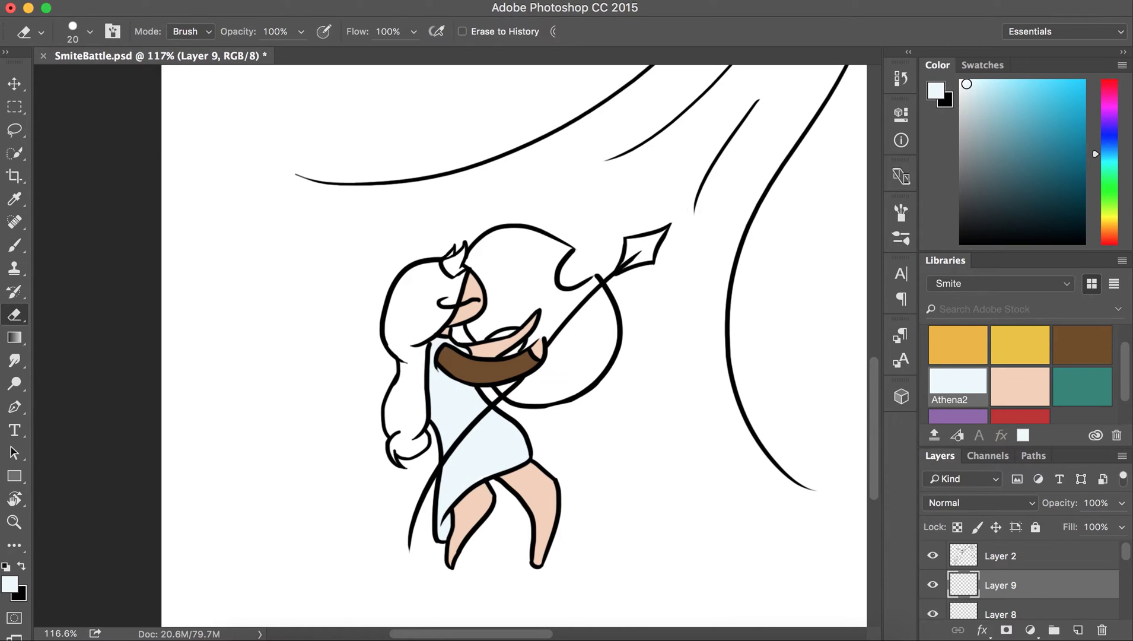
Paint Athena's hair with the saved light orange swatch on a new layer.
click(957, 345)
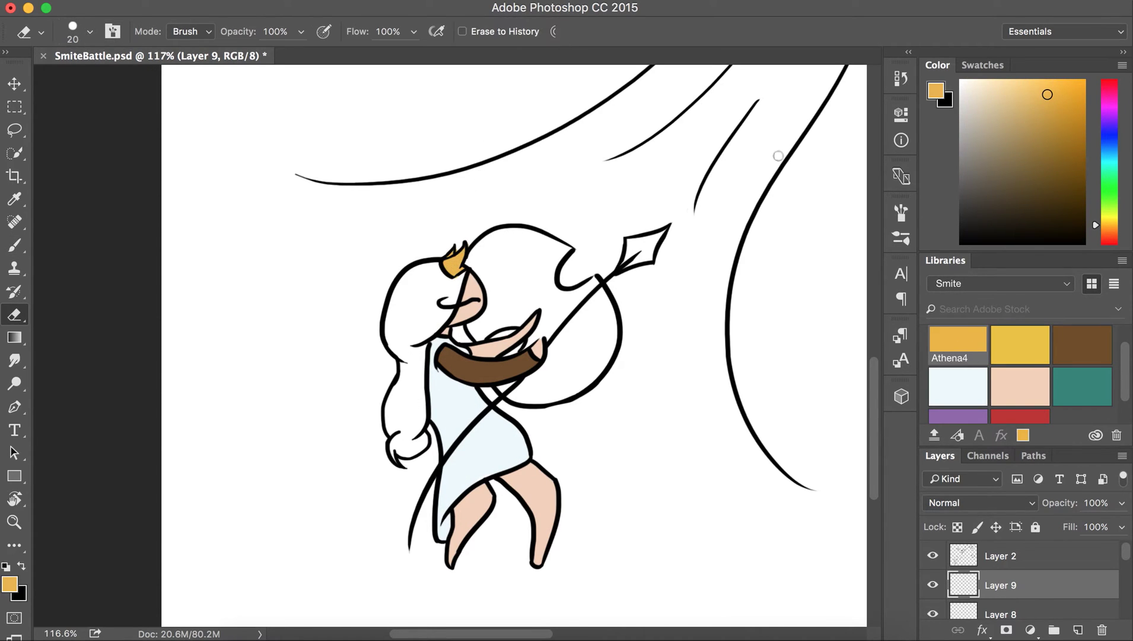
key(Return)
key(ctrl+shift+alt+n)
key(b)
drag(418, 279, 412, 429)
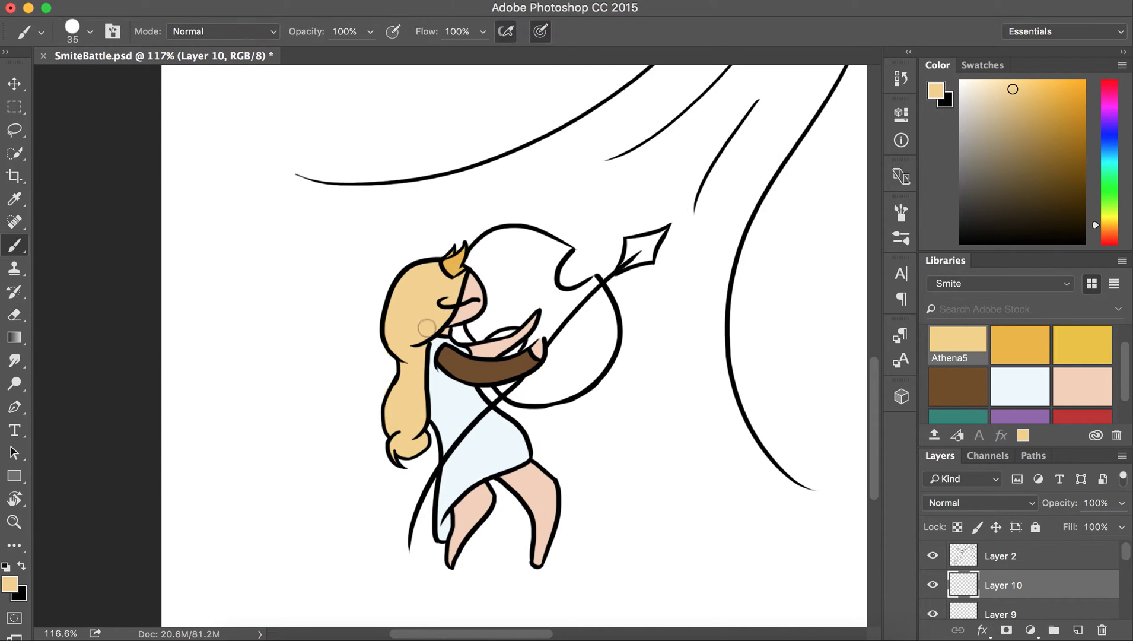
Fill Athena's shield with a newly picked gold on its own layer.
click(957, 386)
key(Return)
click(936, 91)
click(496, 250)
key(Return)
key(ctrl+shift+alt+n)
mouse_move(593, 320)
mouse_down()
mouse_move(584, 383)
mouse_move(586, 335)
mouse_up()
drag(587, 291, 475, 329)
mouse_move(541, 305)
mouse_down()
mouse_move(493, 249)
mouse_move(569, 279)
mouse_up()
Save a pale blue-grey library swatch named 'Athena7' and add a layer for it.
key(e)
click(935, 90)
click(741, 208)
text(Athena7)
key(Return)
click(1077, 629)
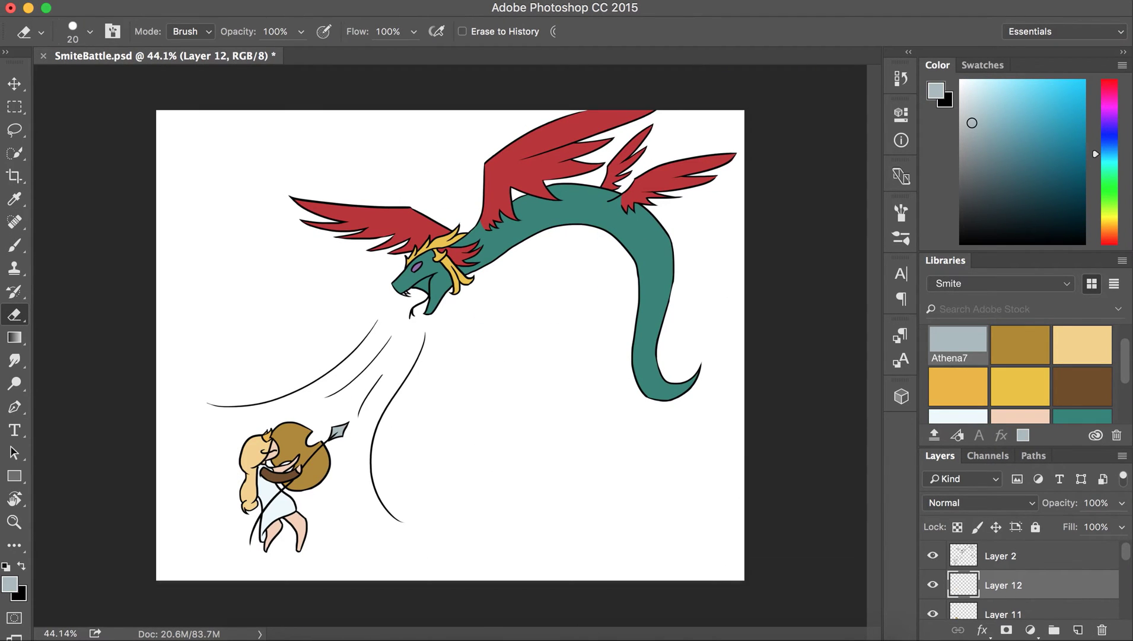
click(90, 32)
key(b)
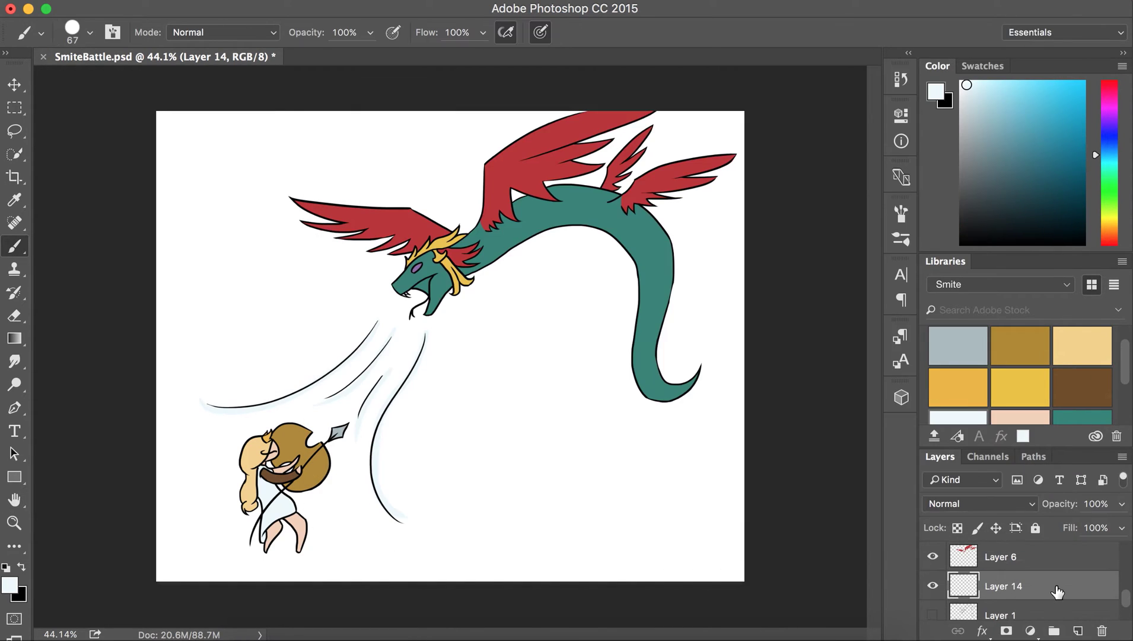
Apply a Gradient Overlay to the new background layer and drag a gradient across it.
double_click(1047, 586)
click(392, 336)
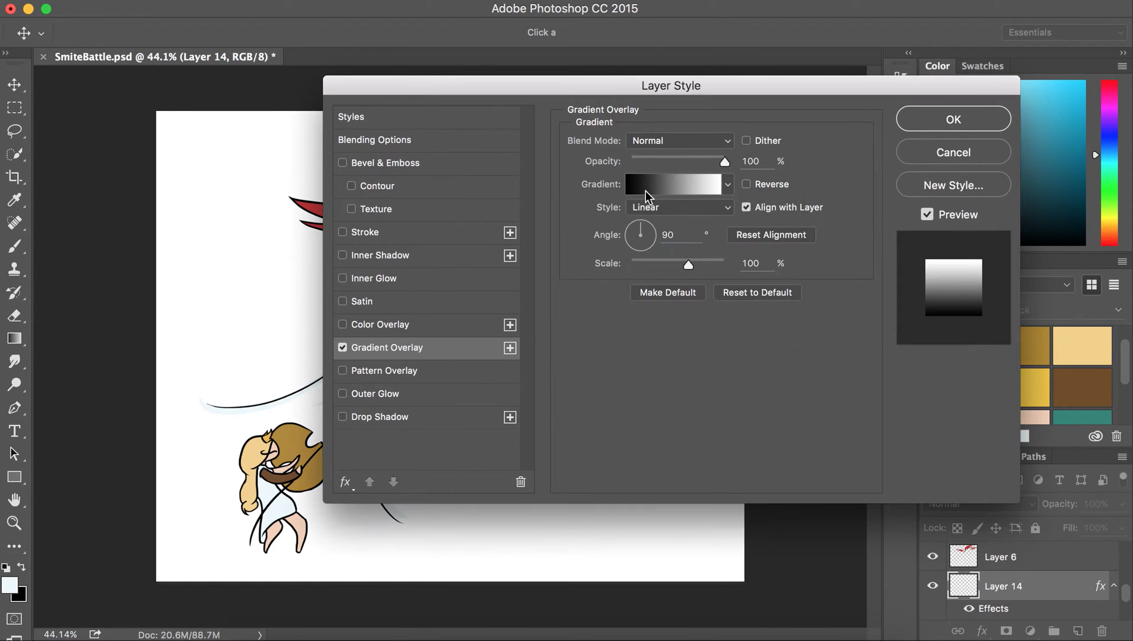
key(Return)
drag(451, 113, 451, 579)
Set the foreground colour to hex #c4622e.
click(19, 594)
click(465, 310)
key(Return)
click(10, 585)
click(504, 170)
text(c4622e)
key(Return)
Drag the Gradient tool top to bottom for an orange-to-brown background fill.
key(g)
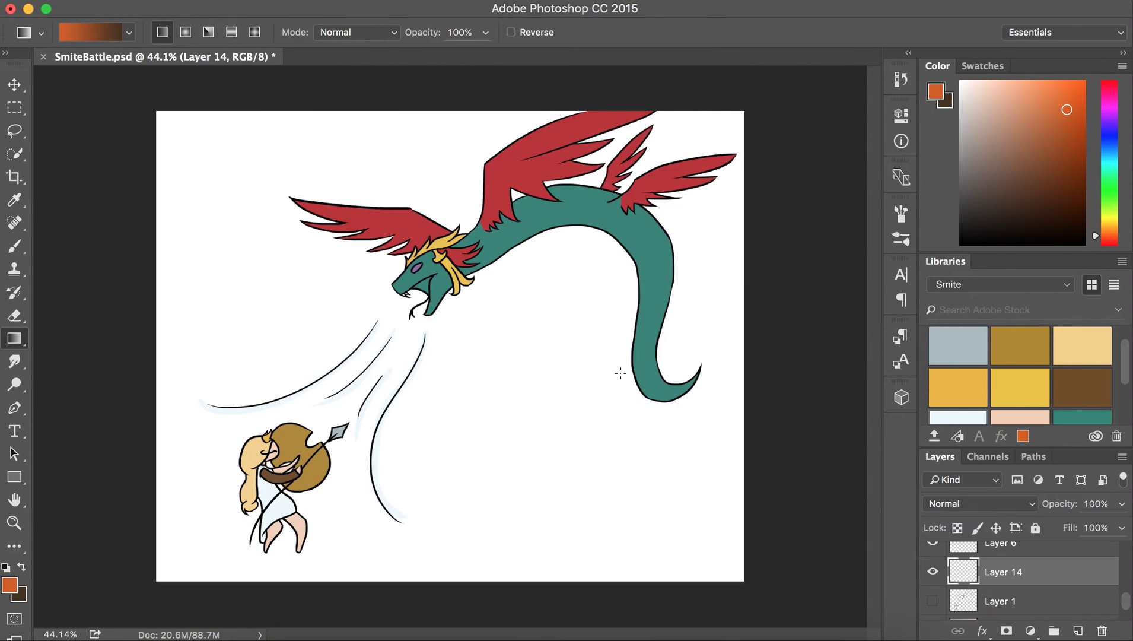
drag(522, 119, 525, 506)
click(970, 587)
Erase the white slash fill and paint blue-grey strokes along two slash lines.
key(e)
drag(425, 335, 392, 400)
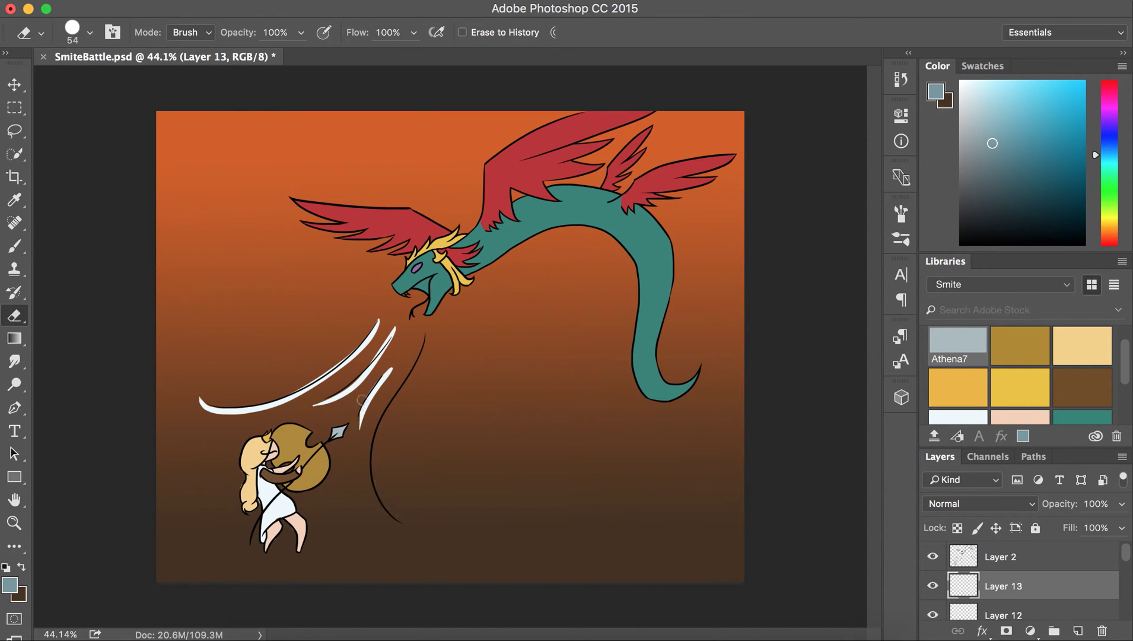
key(b)
drag(423, 338, 398, 519)
drag(376, 323, 211, 410)
Zoom in on Athena, step through the layers, then zoom out to the whole image.
scroll(368, 415, up, 3)
scroll(334, 476, up, 5)
key(e)
key(alt+bracketleft)
key(alt+bracketleft)
key(alt+bracketleft)
key(z)
key(e)
key(alt+bracketleft)
key(alt+bracketleft)
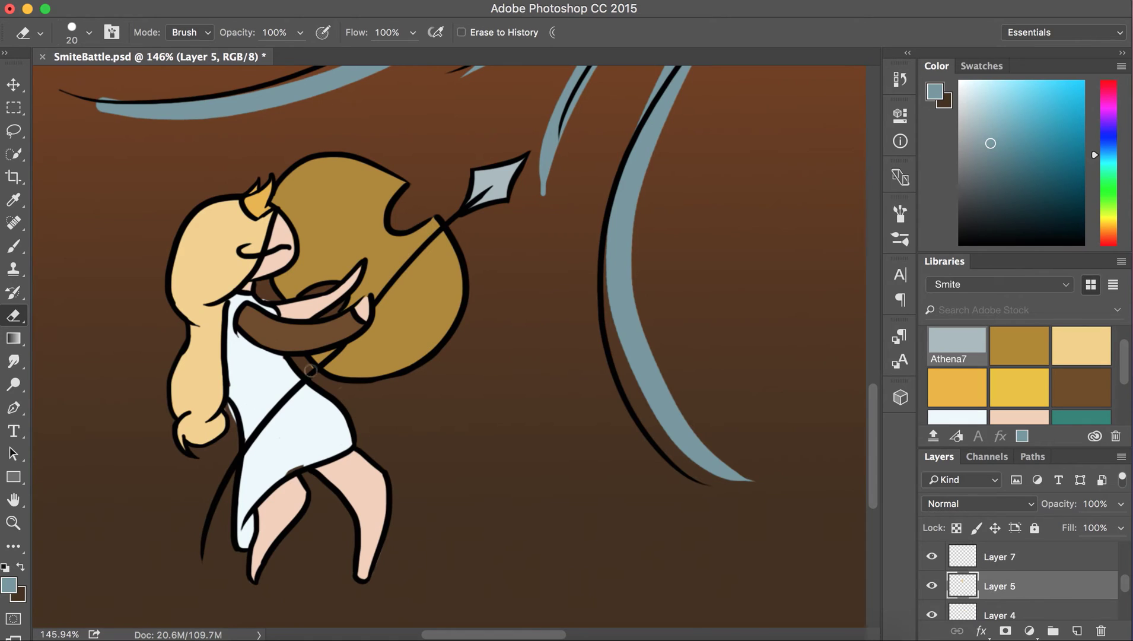
key(alt+bracketleft)
scroll(961, 591, up, 5)
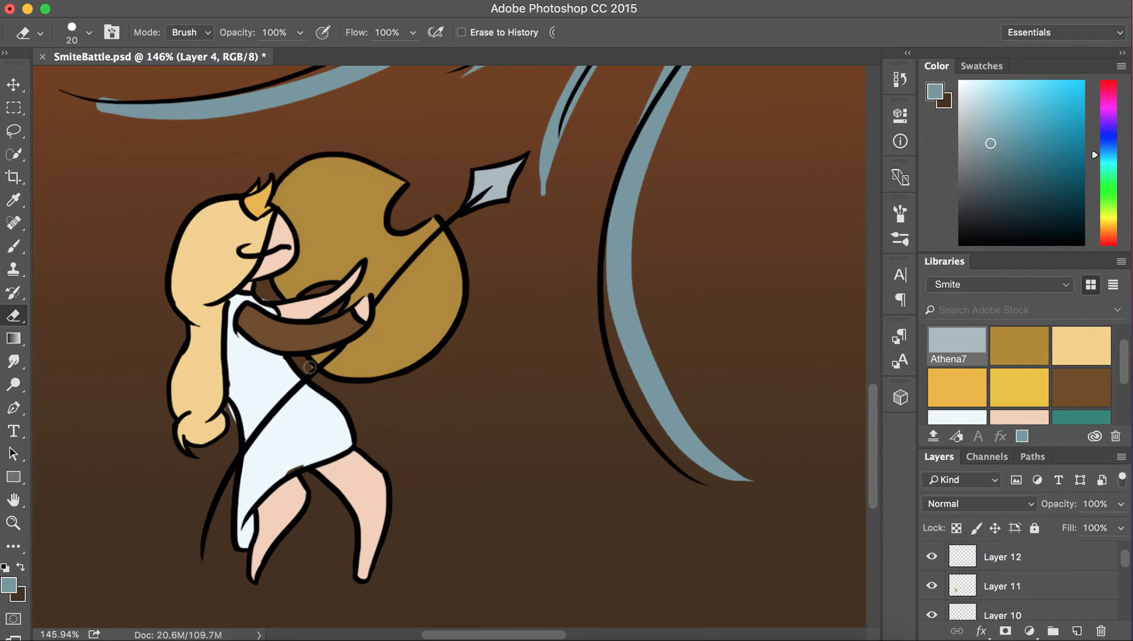
key(alt+bracketright)
key(alt+bracketright)
key(alt+bracketright)
key(alt+bracketleft)
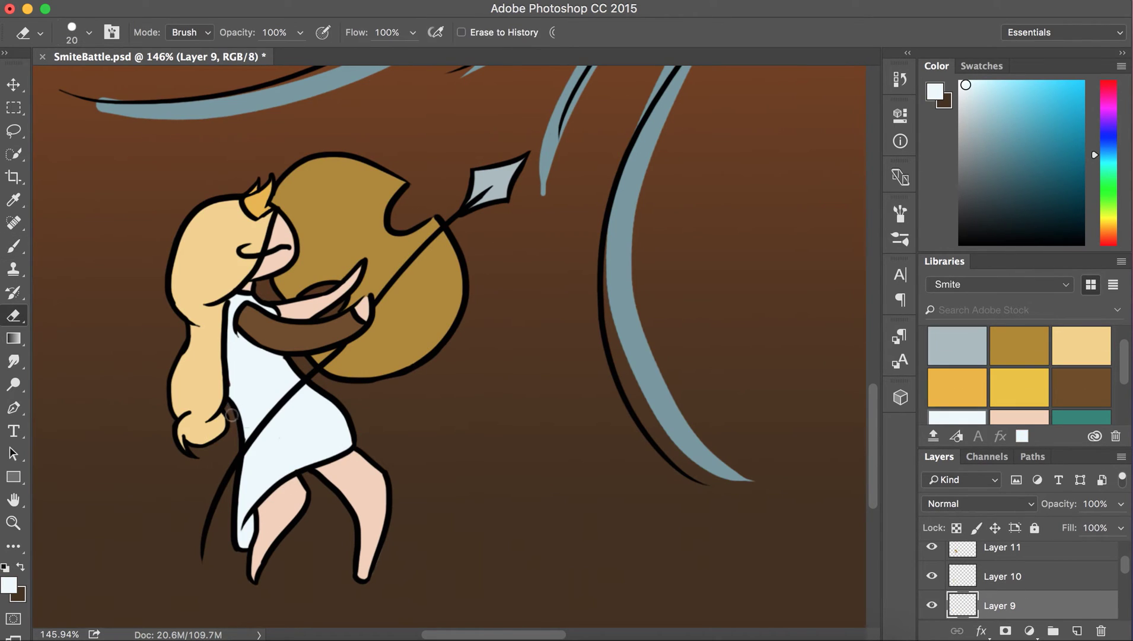
key(ctrl+0)
scroll(380, 368, up, 10)
key(alt+bracketleft)
key(alt+bracketleft)
key(alt+bracketleft)
On a new layer, brush dark teal shading onto the body under the red feathers.
key(b)
click(1038, 178)
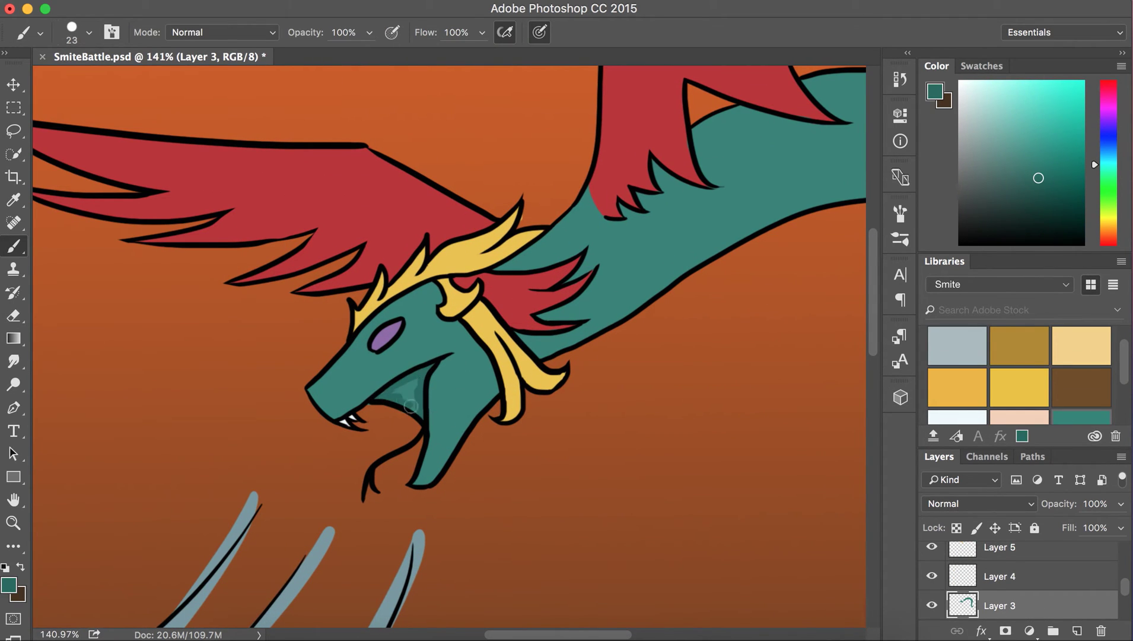
key(ctrl+shift+alt+n)
scroll(412, 407, right, 5)
scroll(307, 311, up, 1)
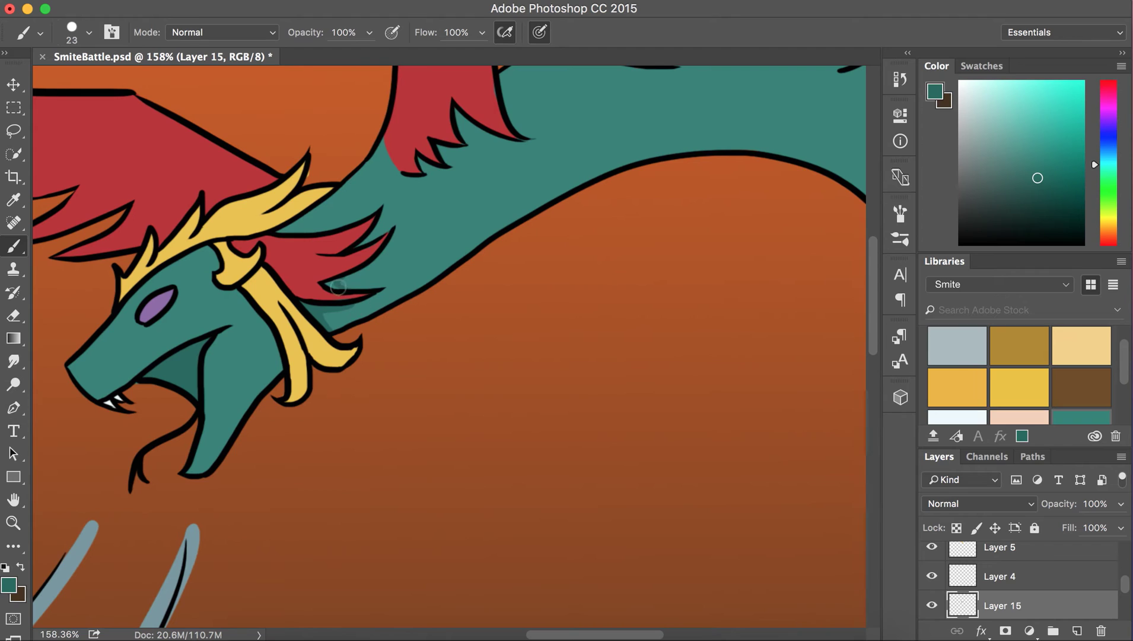
drag(409, 140, 272, 402)
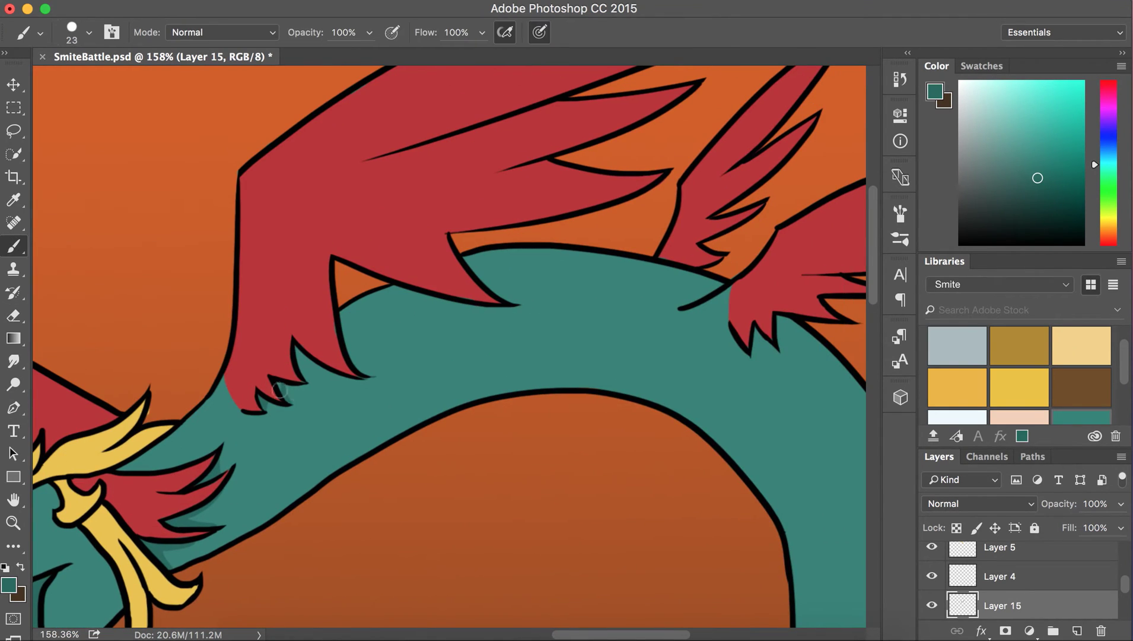
drag(343, 306, 348, 335)
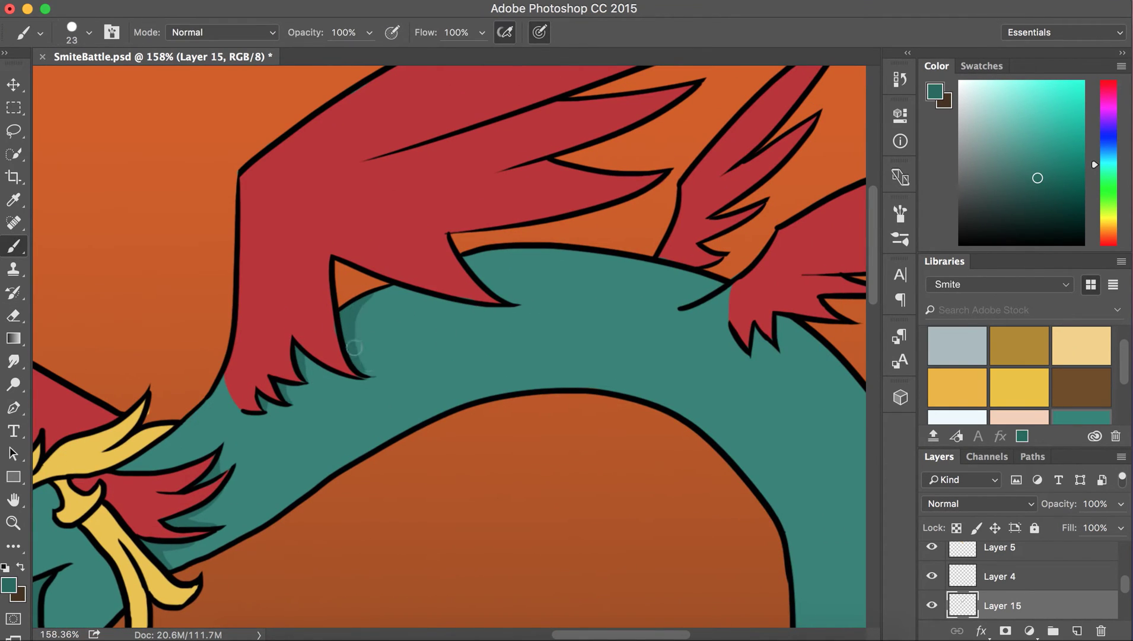
drag(479, 250, 486, 286)
scroll(485, 286, up, 2)
drag(578, 311, 623, 332)
Shade inside the tail curve and save the dark teal as swatch Kuku5.
key(e)
scroll(604, 356, down, 3)
key(b)
drag(462, 375, 511, 499)
key(e)
scroll(475, 494, down, 3)
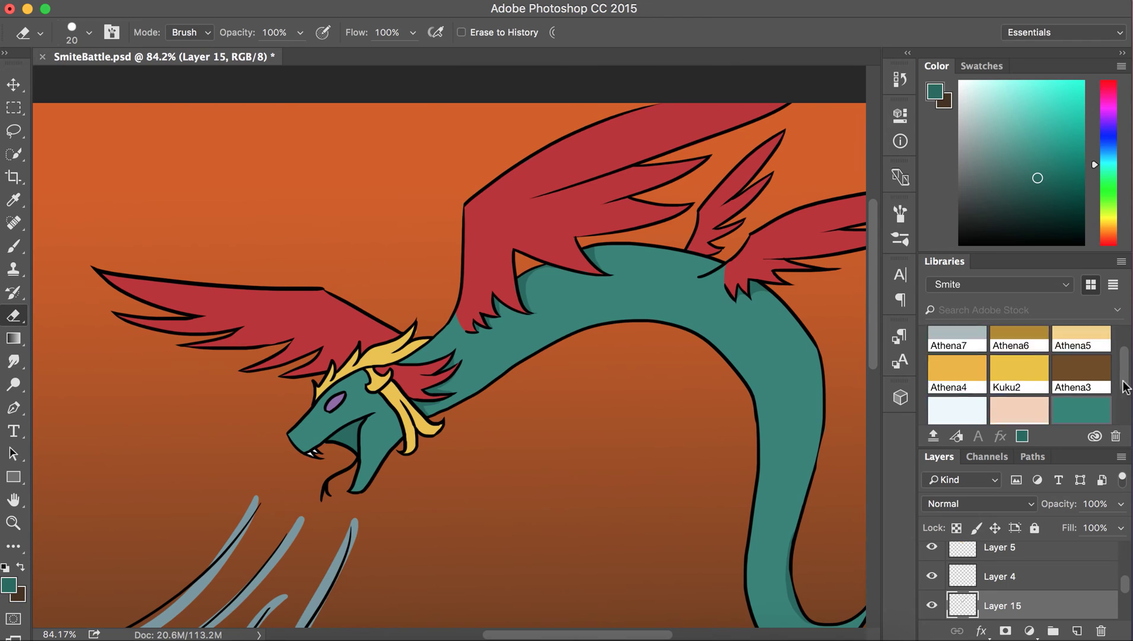
text(Kuku5)
key(Return)
Save the eye's purple as swatch Kuku6 and a lighter purple as Kuku7 on a new eye layer.
alt+click(334, 402)
click(1021, 436)
text(Kuku6)
key(Return)
key(b)
scroll(363, 343, up, 3)
scroll(363, 341, up, 1)
key(ctrl+shift+alt+n)
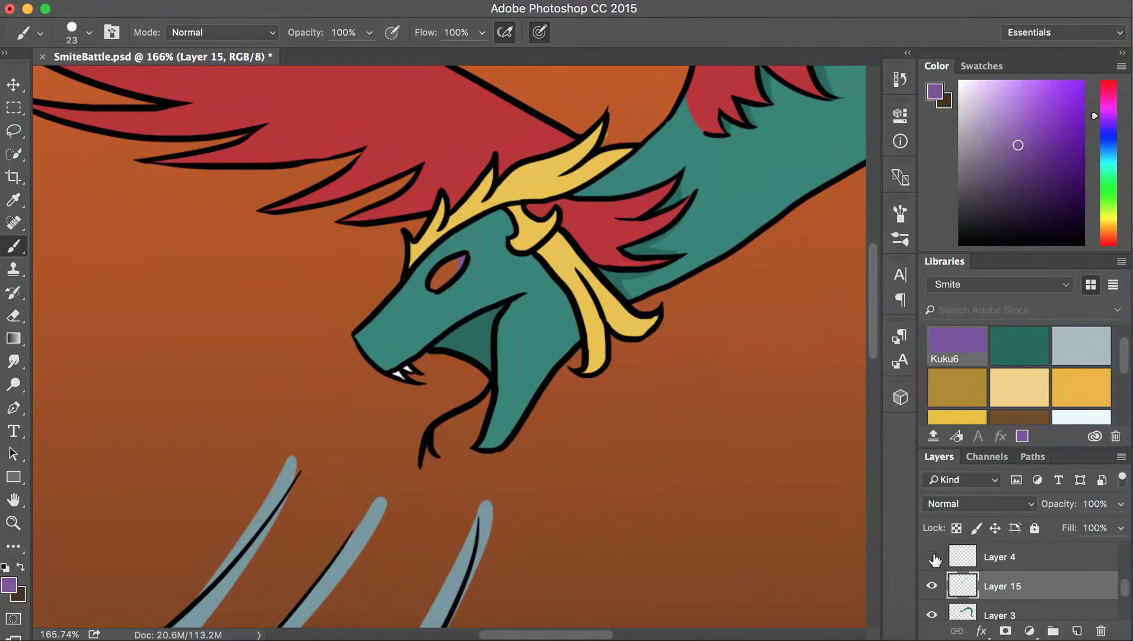
click(1022, 436)
text(Kuku7)
key(Return)
Add a new layer and save a gold mane shade as swatch Kuku2.5.
key(ctrl+shift+alt+n)
key(e)
click(957, 417)
click(1021, 436)
text(Kuku2.5)
click(754, 281)
On another new layer, brush darker gold shading across the mane.
key(ctrl+shift+alt+n)
key(b)
key(e)
key(b)
key(e)
drag(567, 206, 409, 252)
key(b)
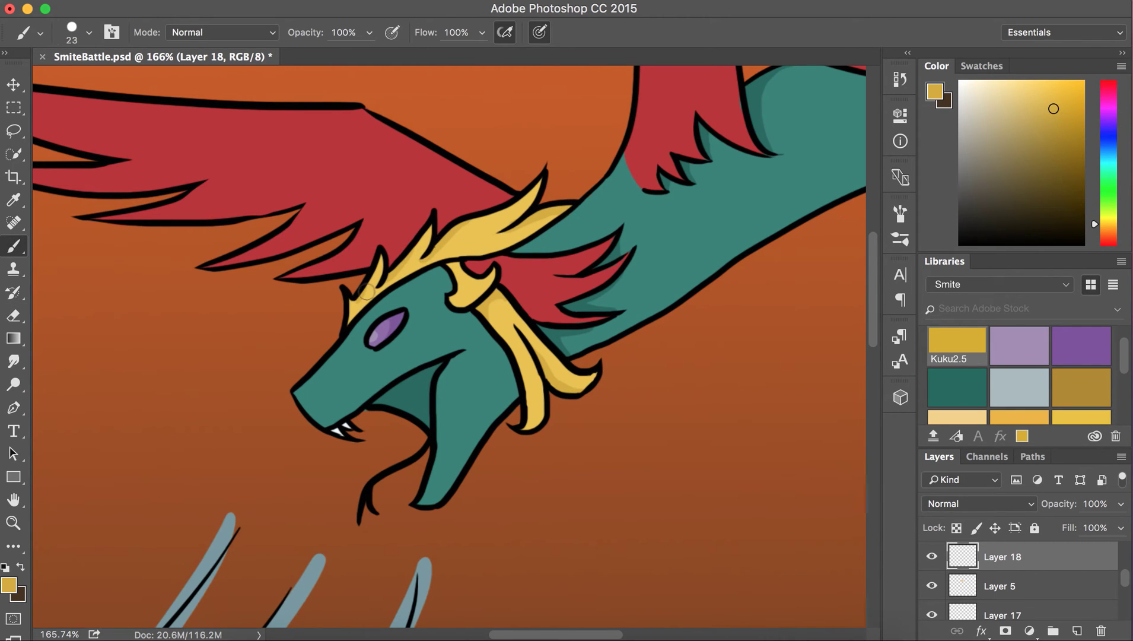
scroll(473, 228, right, 3)
scroll(473, 228, up, 1)
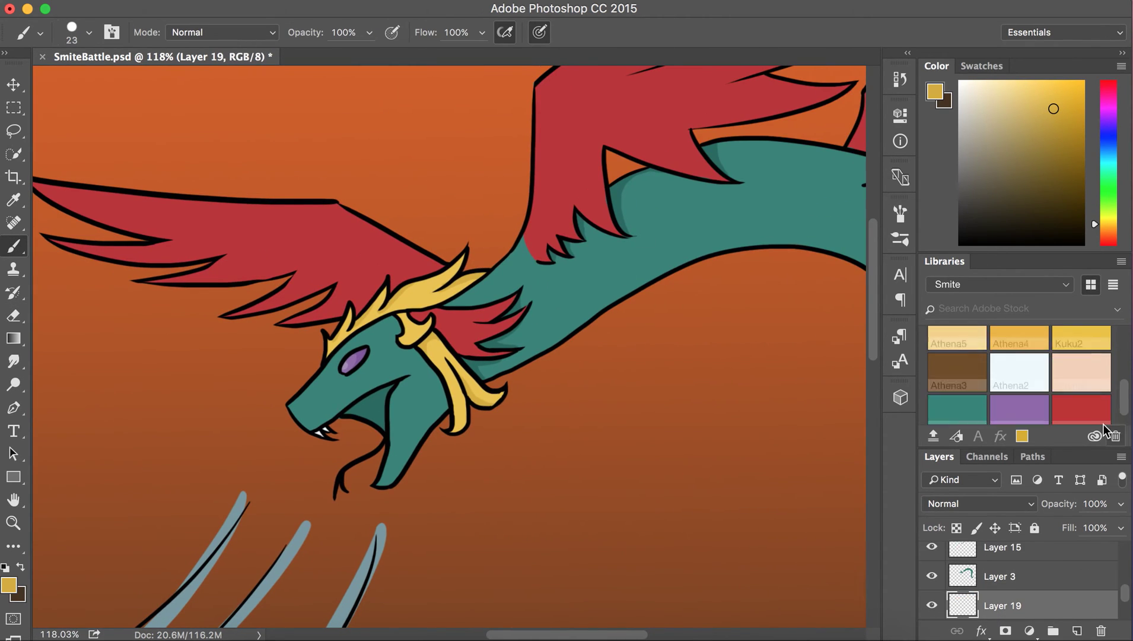
Pick dark red and shade near the mane feathers and along the upper wing feathers.
click(742, 193)
key(b)
drag(479, 324, 520, 313)
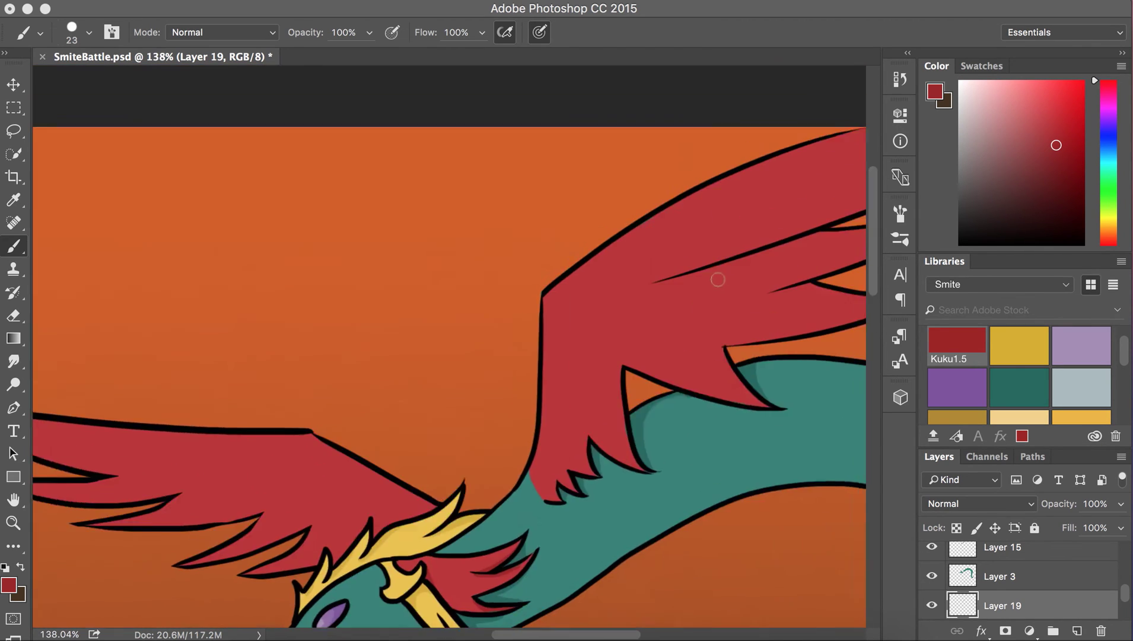
drag(769, 303, 670, 315)
drag(670, 367, 709, 371)
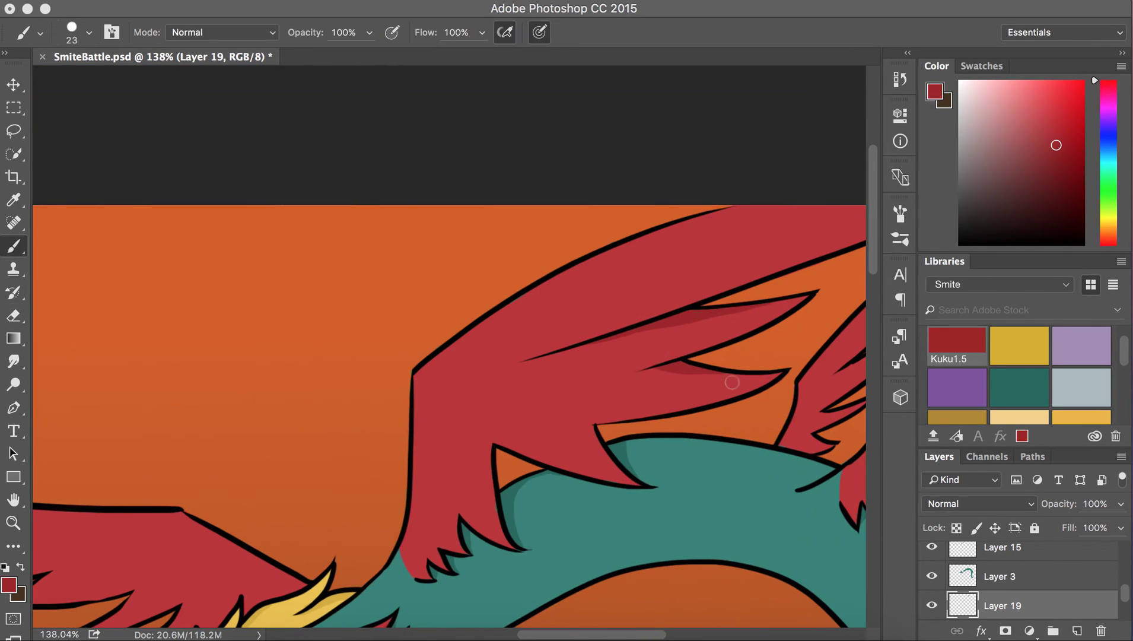
Extend dark red shading under the lower feathers, then pan around to review the wings.
scroll(615, 350, right, 5)
drag(576, 446, 547, 440)
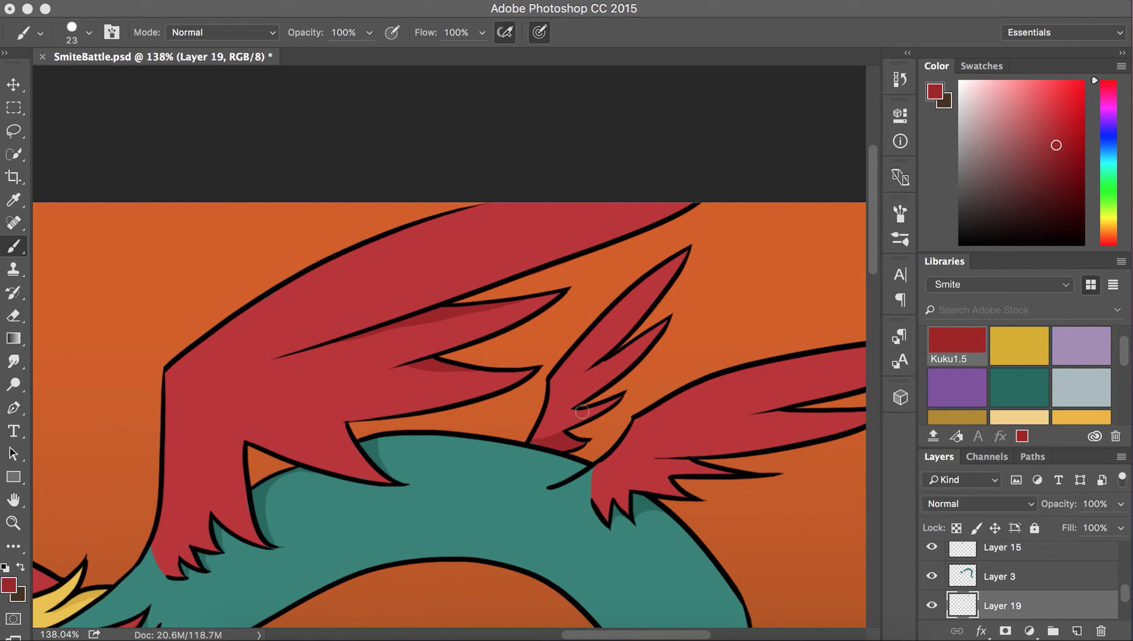
drag(603, 355, 576, 387)
key(e)
key(b)
scroll(658, 403, right, 4)
scroll(658, 403, down, 1)
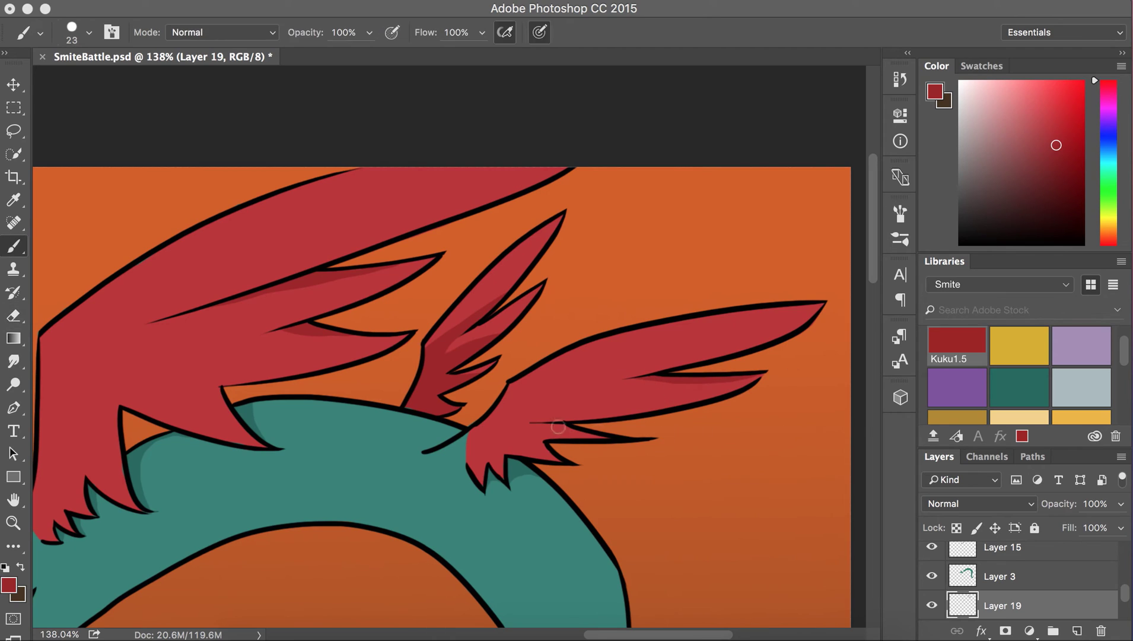
scroll(550, 451, down, 3)
scroll(542, 315, up, 2)
scroll(479, 338, left, 4)
scroll(479, 339, up, 2)
Save the lighter red as library swatch Kuku1.8.
key(e)
key(b)
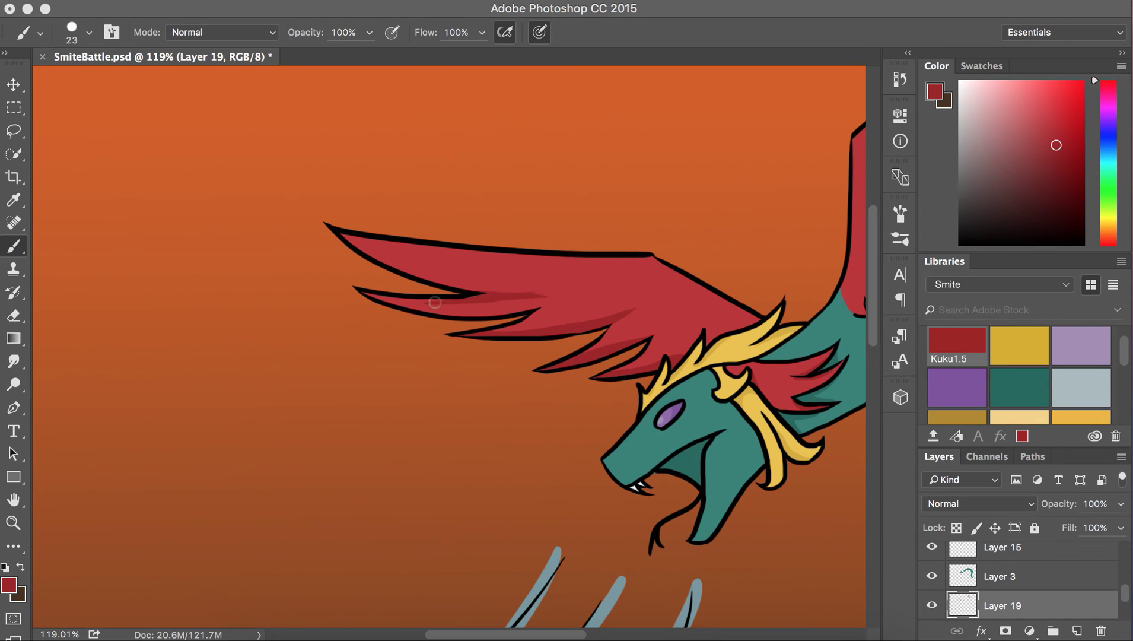
key(e)
scroll(652, 347, down, 5)
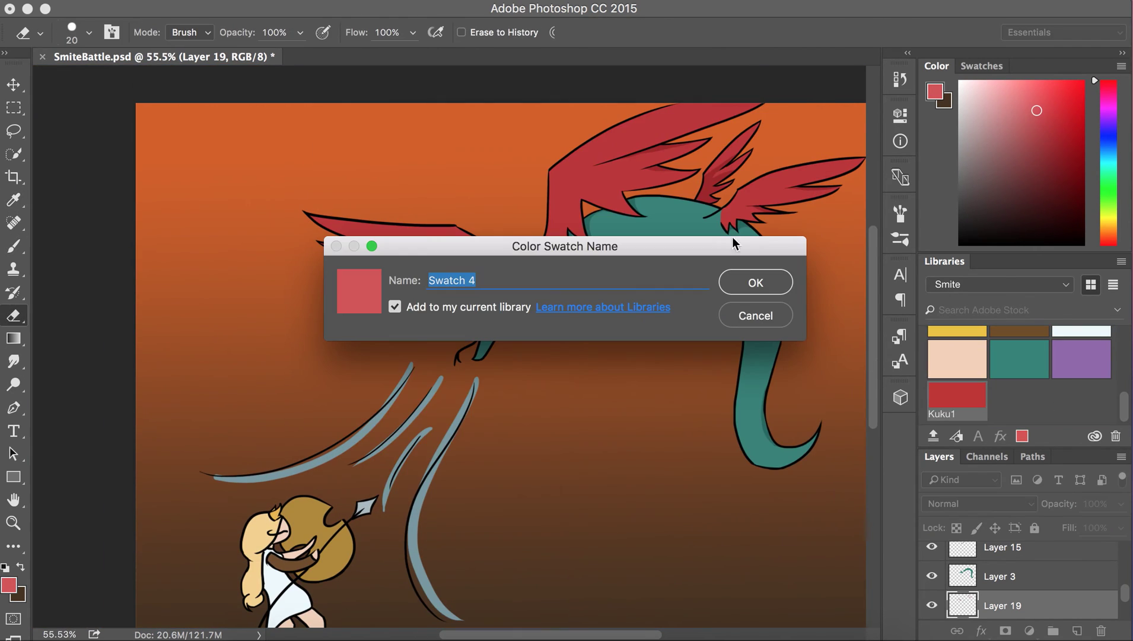
key(Return)
scroll(439, 469, up, 5)
Brush lighter red highlights along the upper edges of the left and right wings.
key(b)
key(e)
key(b)
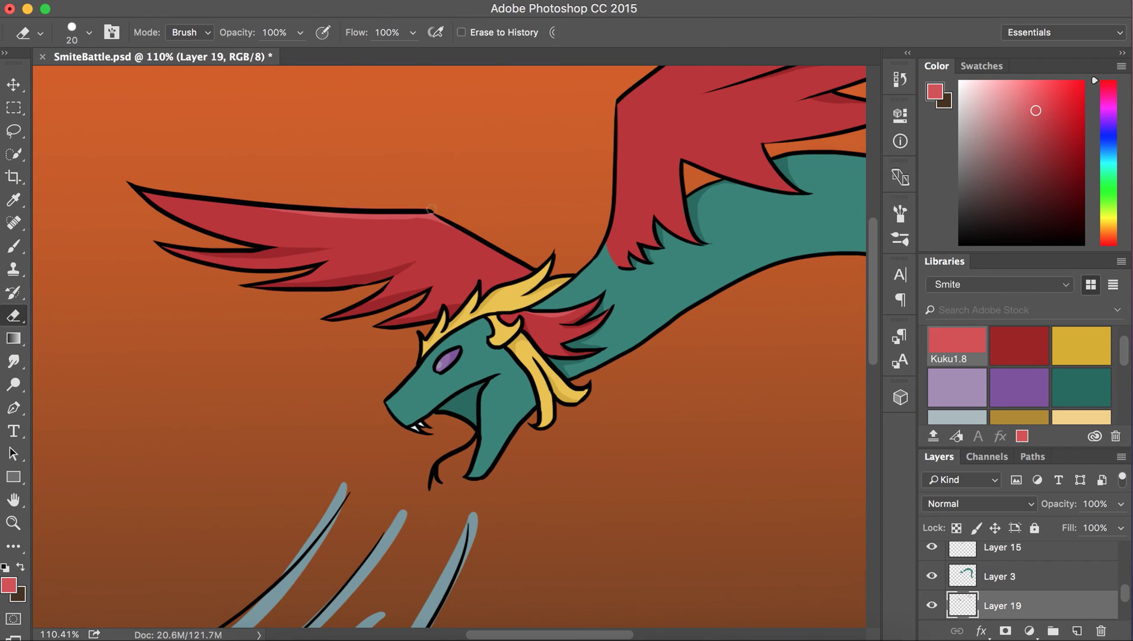
scroll(408, 217, up, 5)
scroll(408, 217, right, 5)
drag(511, 237, 442, 308)
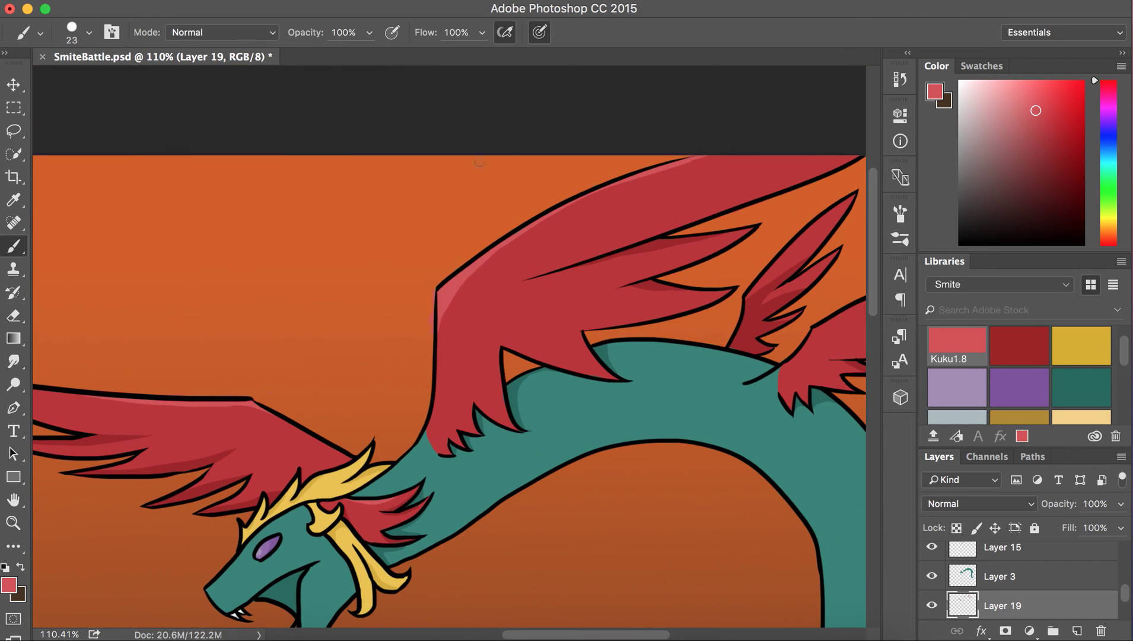
scroll(568, 273, right, 5)
scroll(611, 274, right, 1)
drag(611, 274, 807, 240)
key(e)
scroll(542, 265, down, 5)
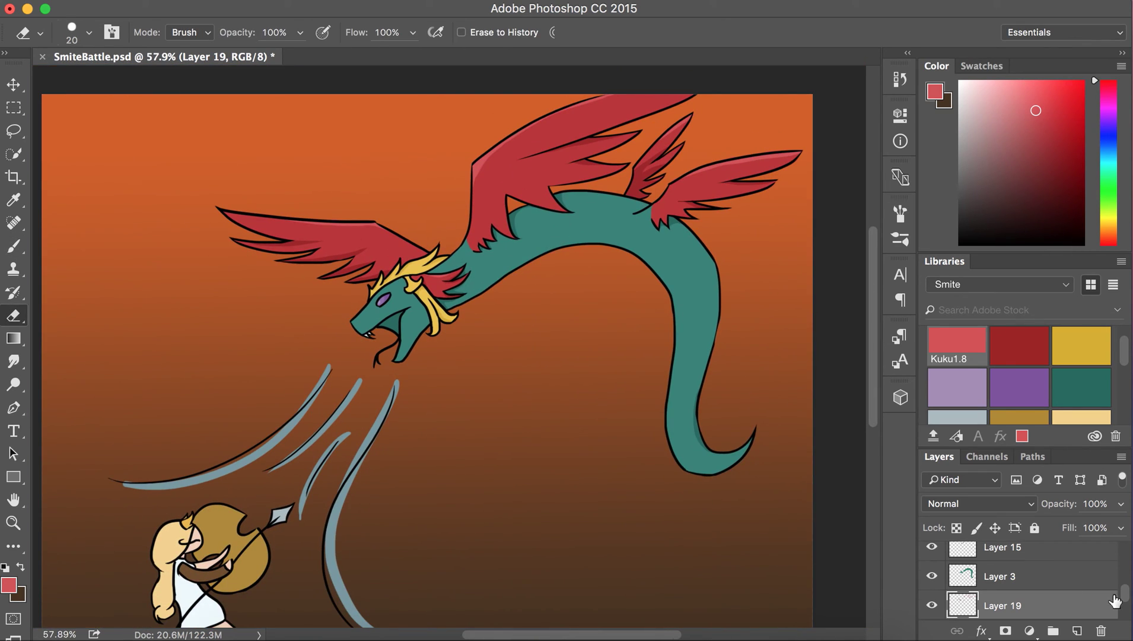
scroll(1115, 601, up, 2)
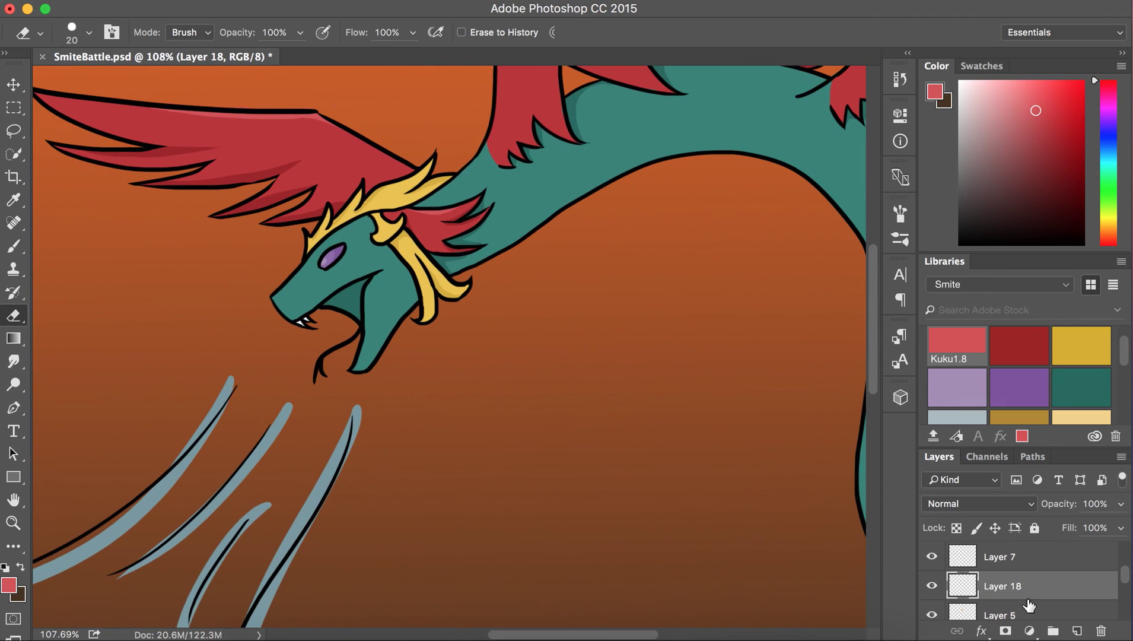
Switch between Brush and Eraser while shading Athena's dress and hair.
key(b)
scroll(430, 172, up, 3)
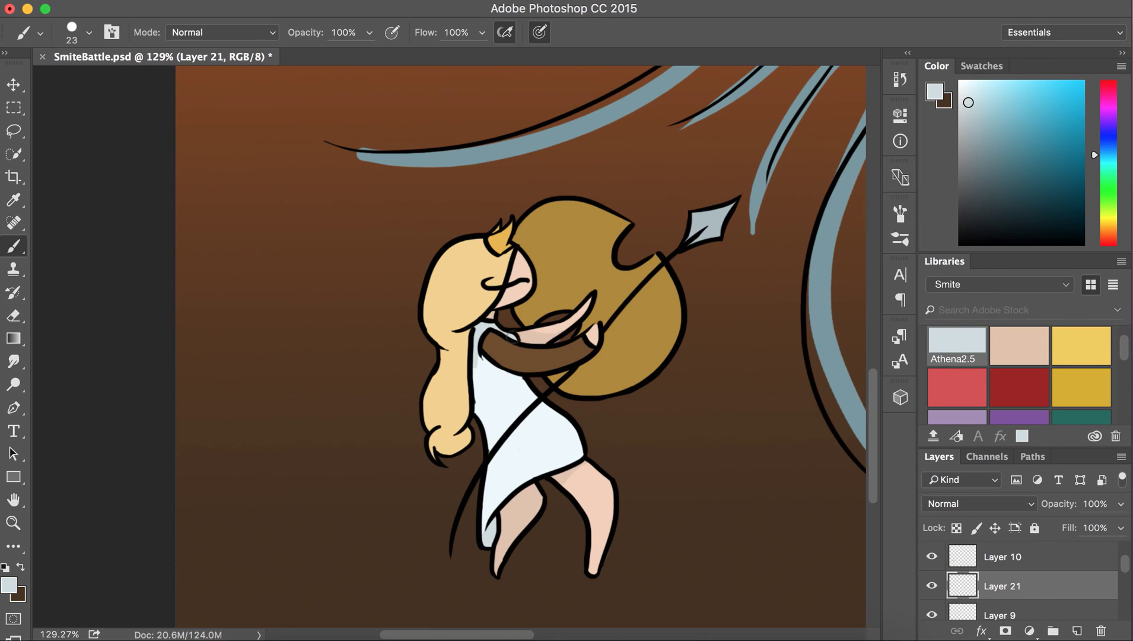
key(e)
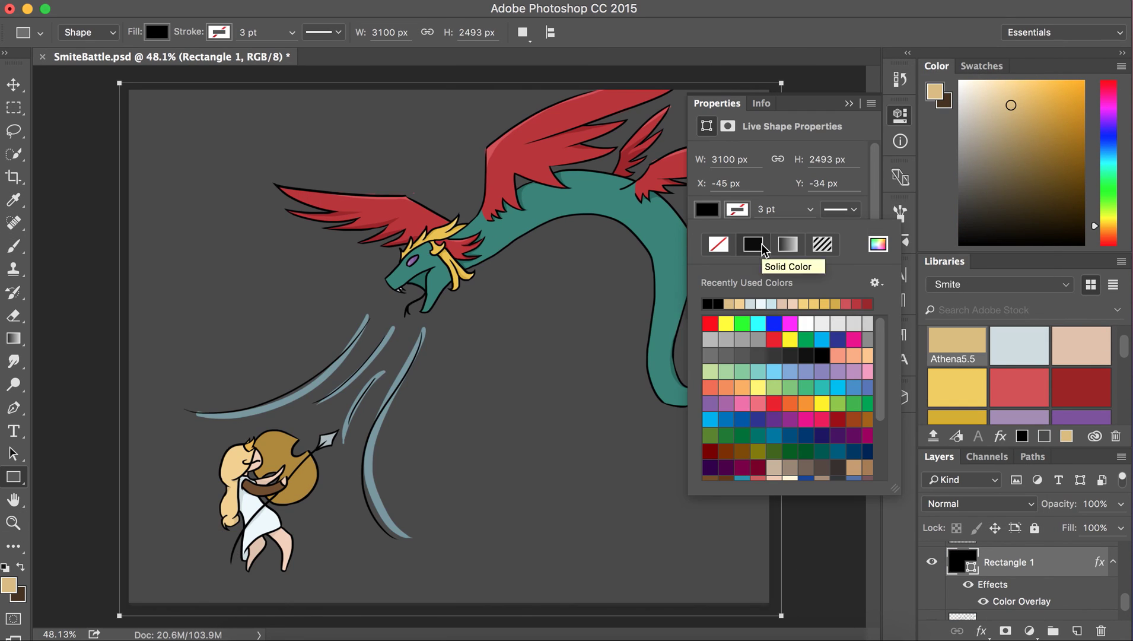
Set the full-canvas background rectangle's fill to dark grey.
click(726, 355)
click(774, 355)
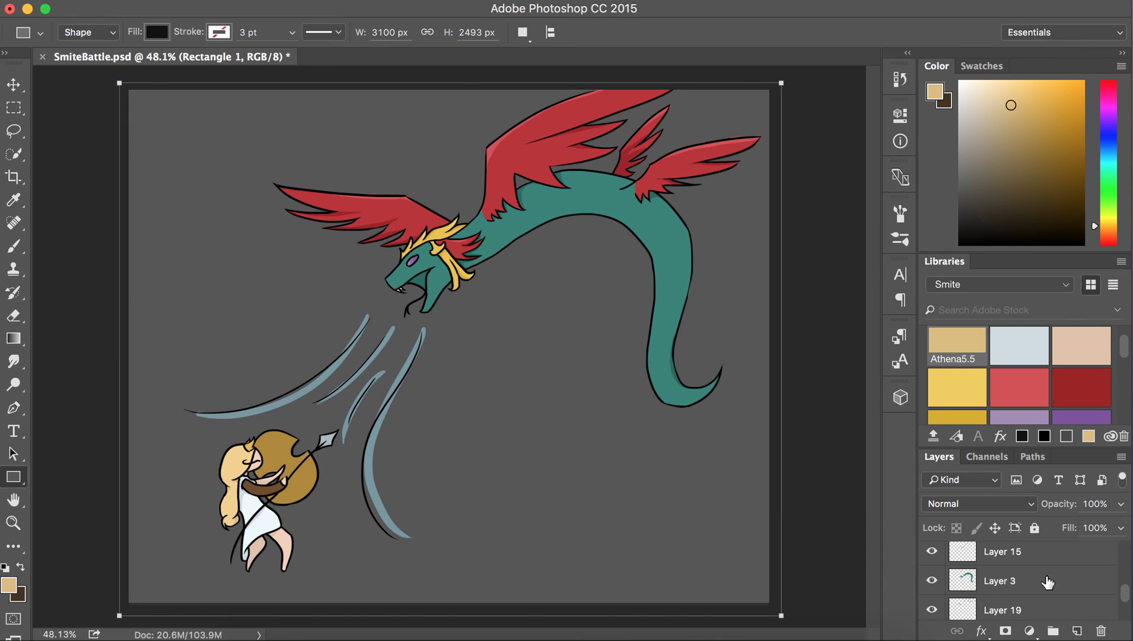